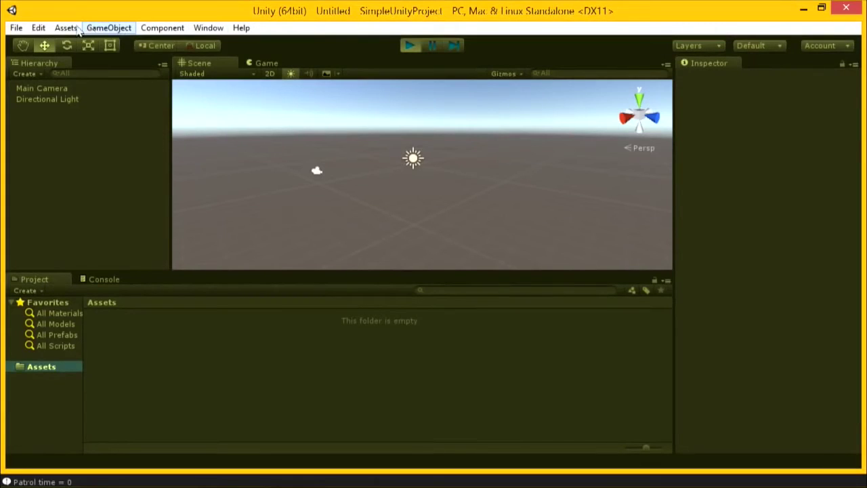
While in play mode, orbit the scene view and add a Sphere from 3D Object
left_click(94, 27)
left_click(548, 55)
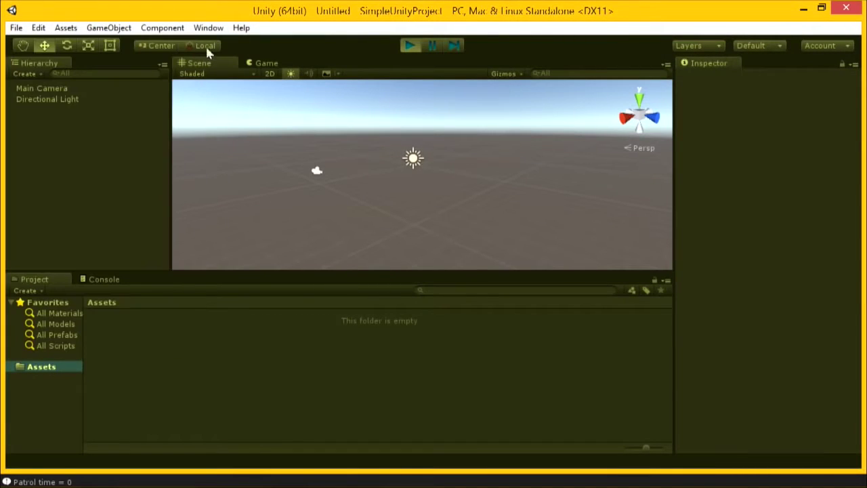
left_click(210, 63)
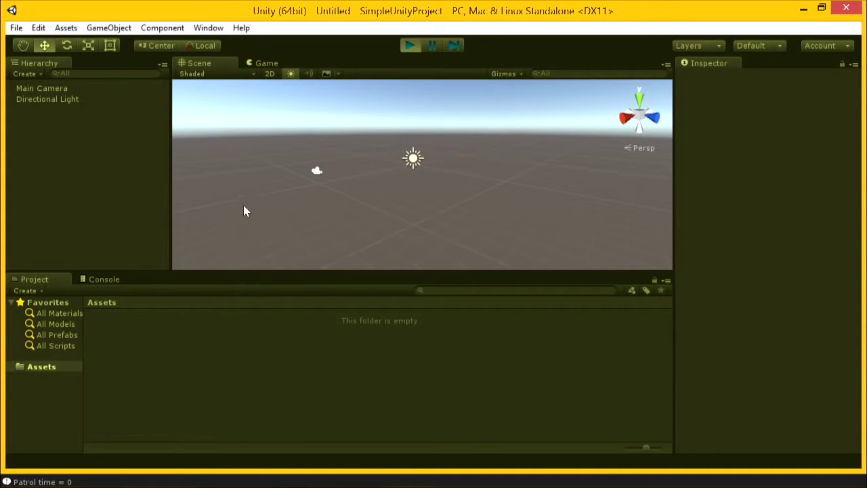
right_click_drag(243, 211, 285, 186)
left_click(122, 29)
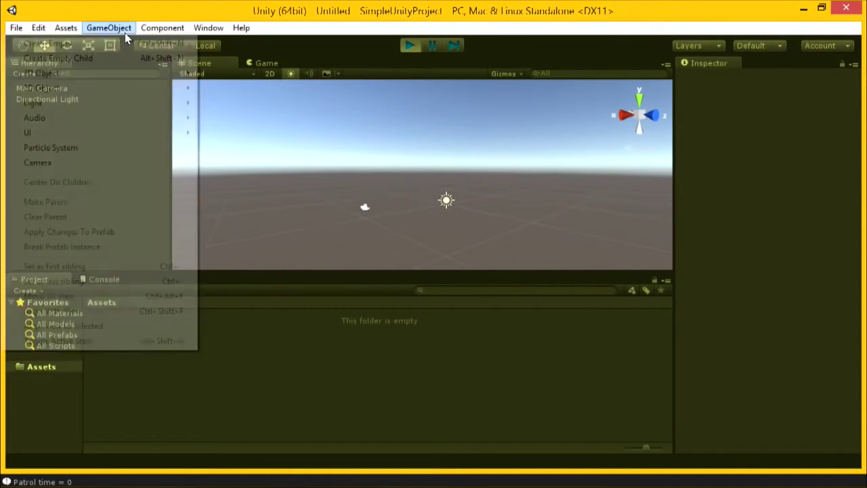
mouse_move(105, 75)
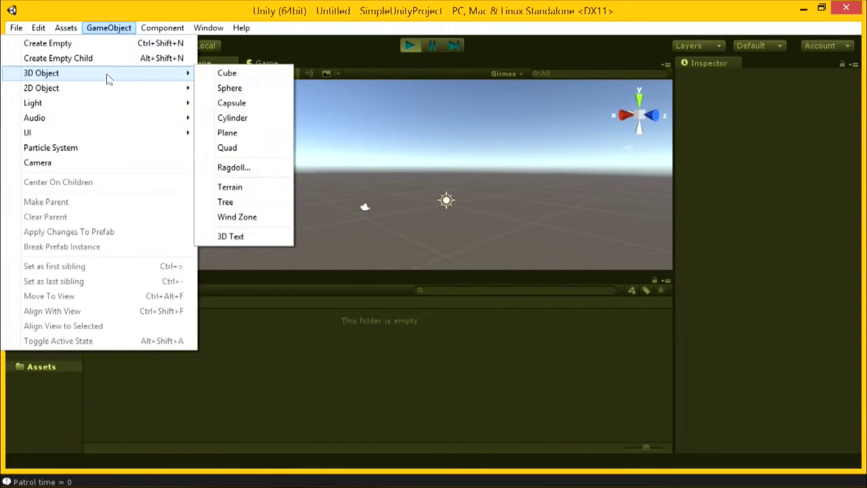
left_click(230, 89)
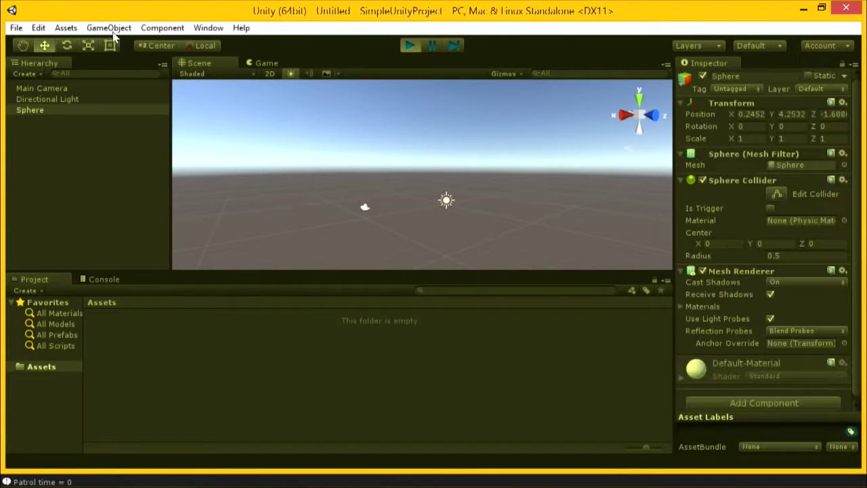
Add a Cube, drag it along X, then stop play mode to discard both objects
left_click(110, 28)
mouse_move(107, 72)
left_click(225, 72)
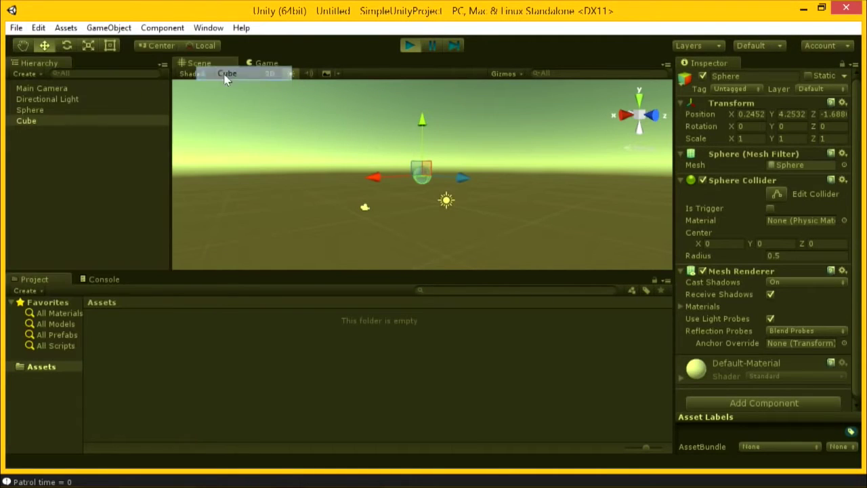
left_click_drag(362, 186, 344, 227)
left_click(409, 47)
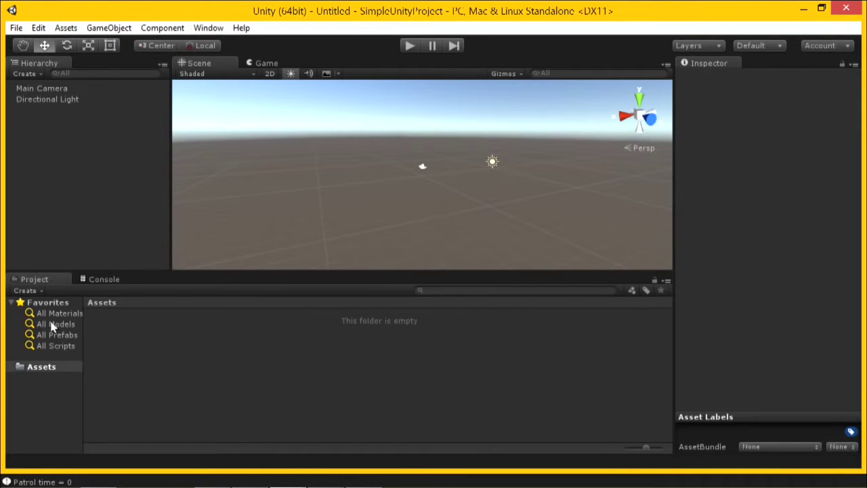
right_click(63, 365)
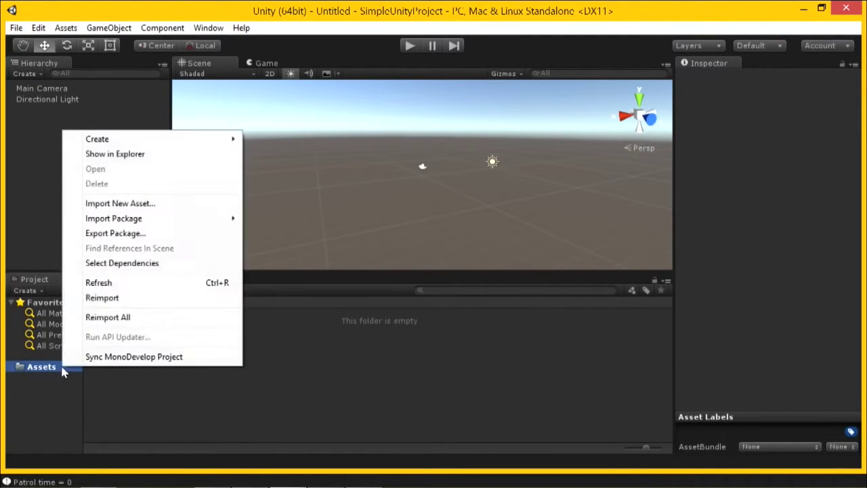
left_click(126, 155)
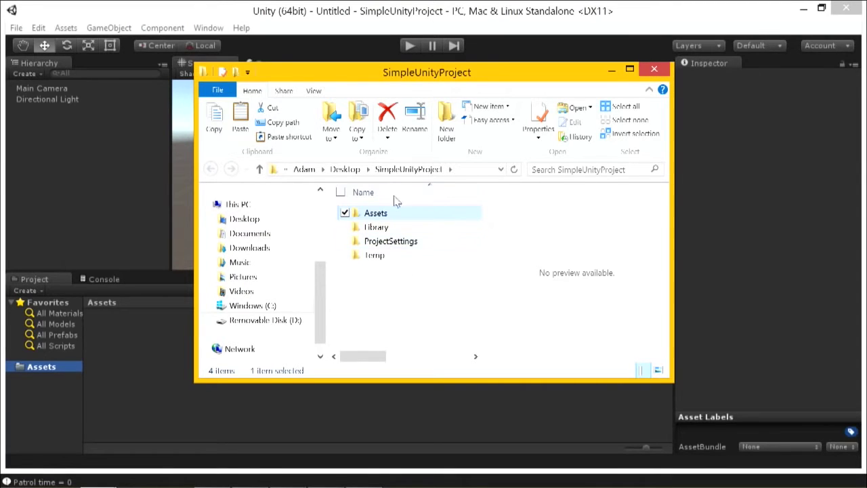
left_click(403, 244, "ctrl")
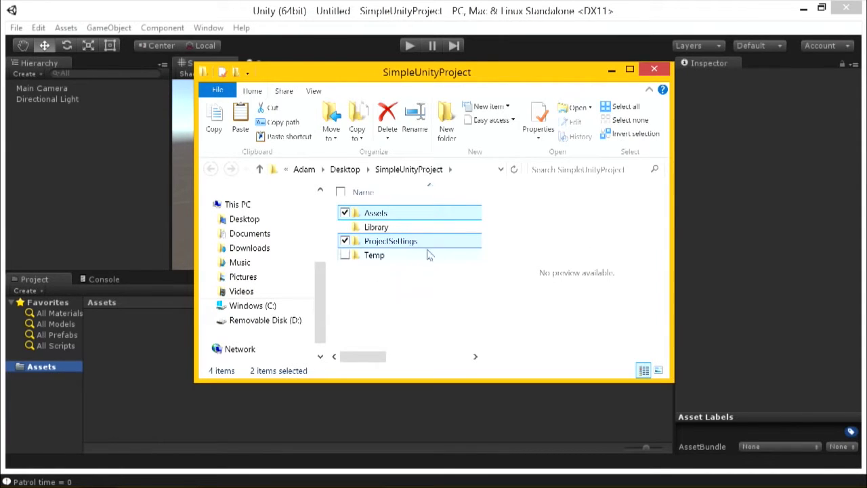
left_click(390, 229)
left_click(388, 256, "ctrl")
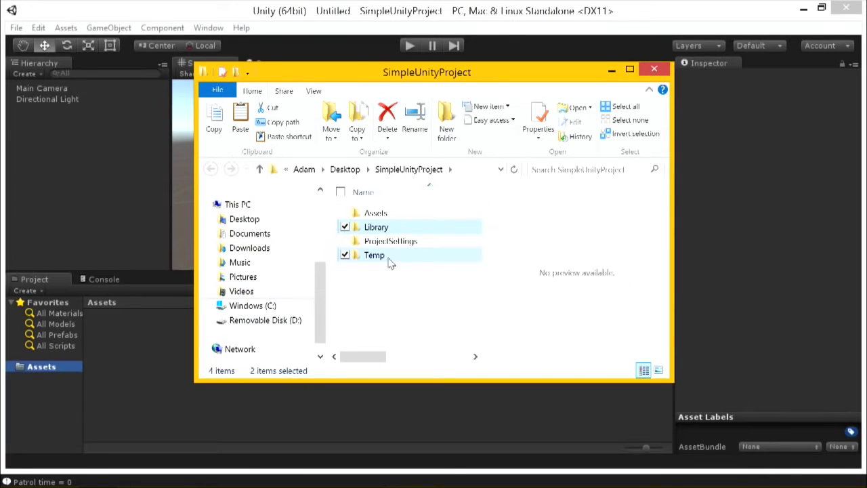
left_click(420, 214)
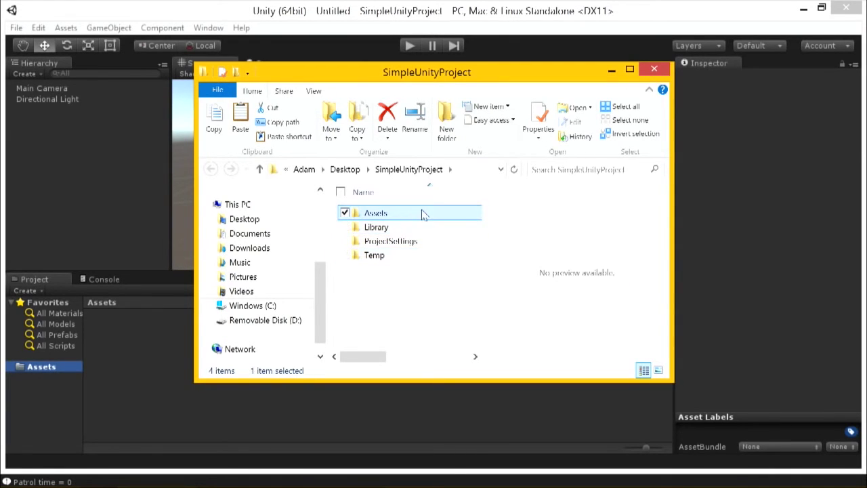
left_click(655, 69)
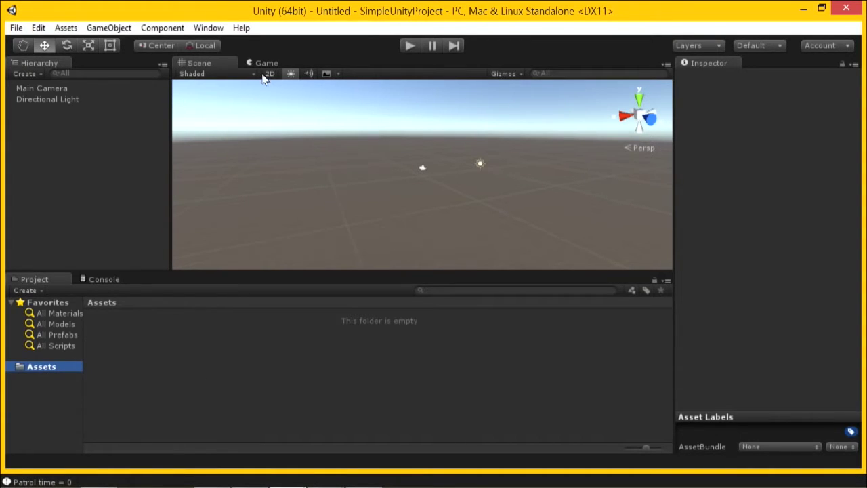
left_click(219, 74)
left_click(405, 164)
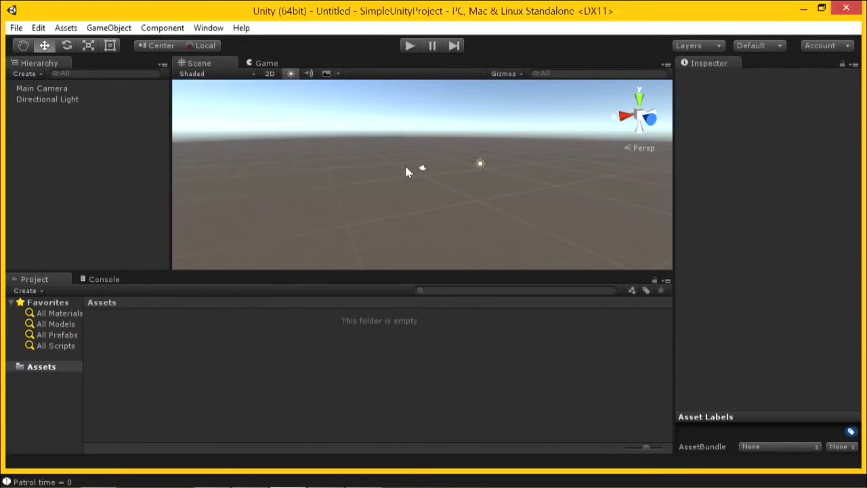
left_click(267, 63)
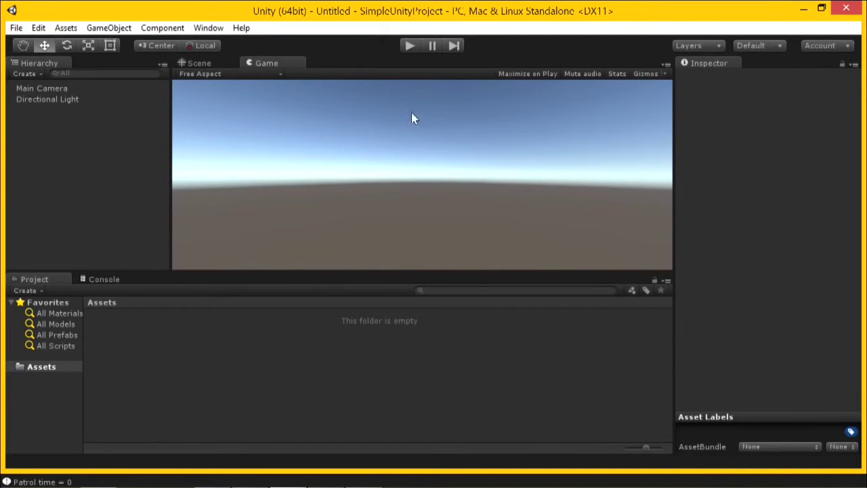
left_click(54, 100)
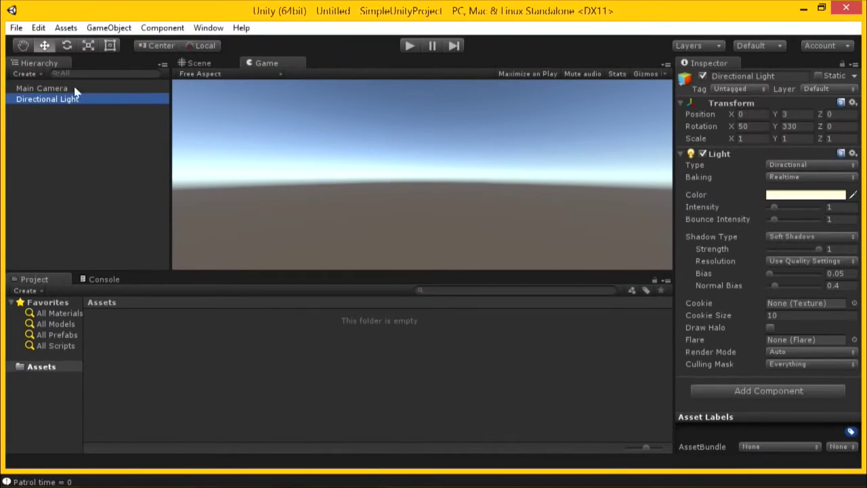
left_click(45, 89)
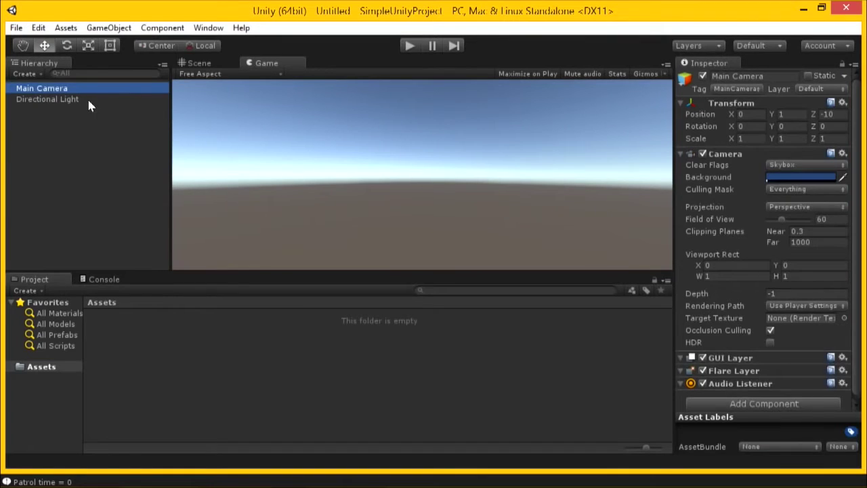
left_click(89, 102)
left_click(203, 63)
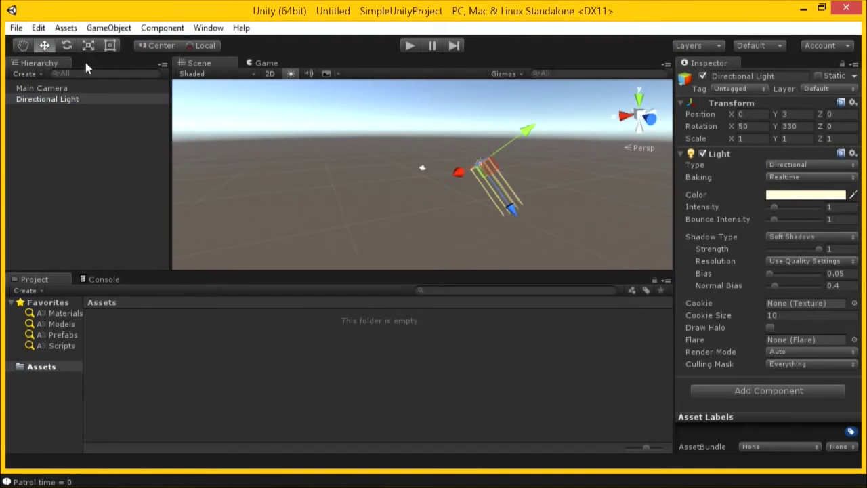
left_click(95, 28)
Add a Cube, frame and orbit around it, and drag it along X to 3.732
mouse_move(90, 73)
left_click(233, 74)
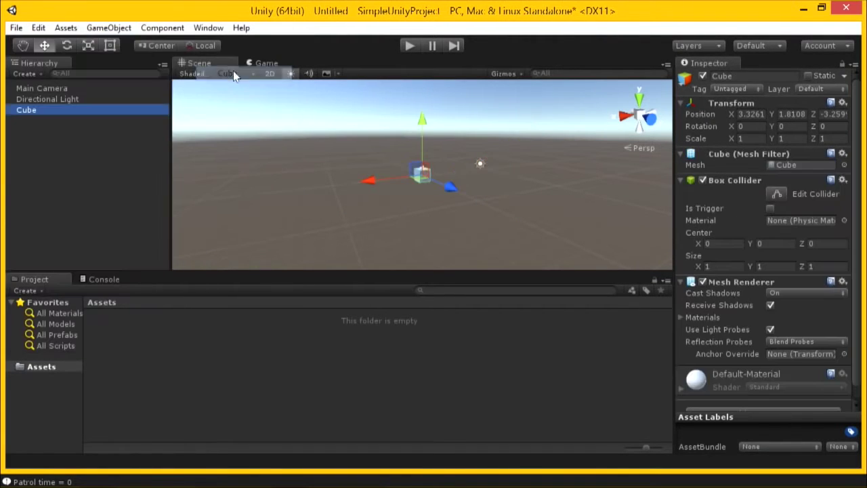
double_click(138, 113)
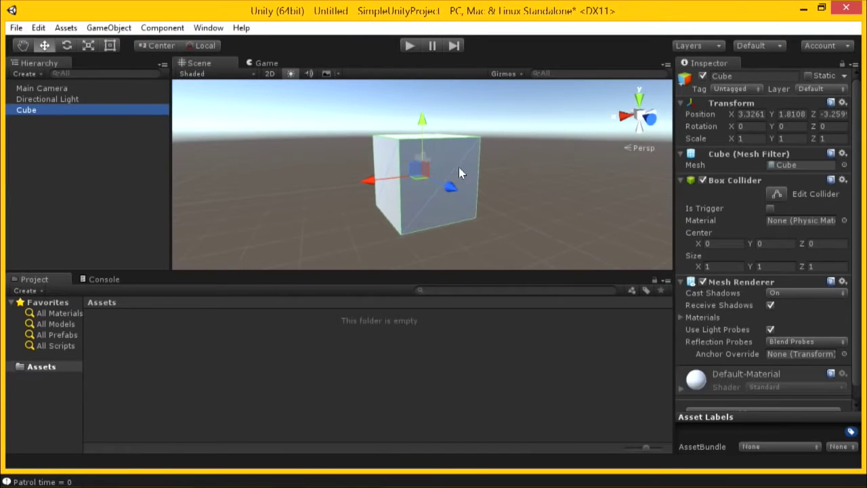
left_click_drag(488, 194, 436, 208, "alt")
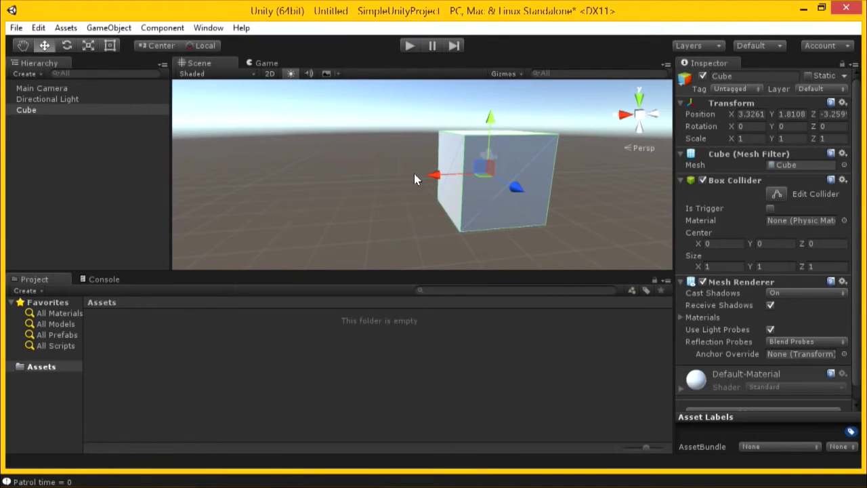
left_click_drag(431, 174, 362, 185)
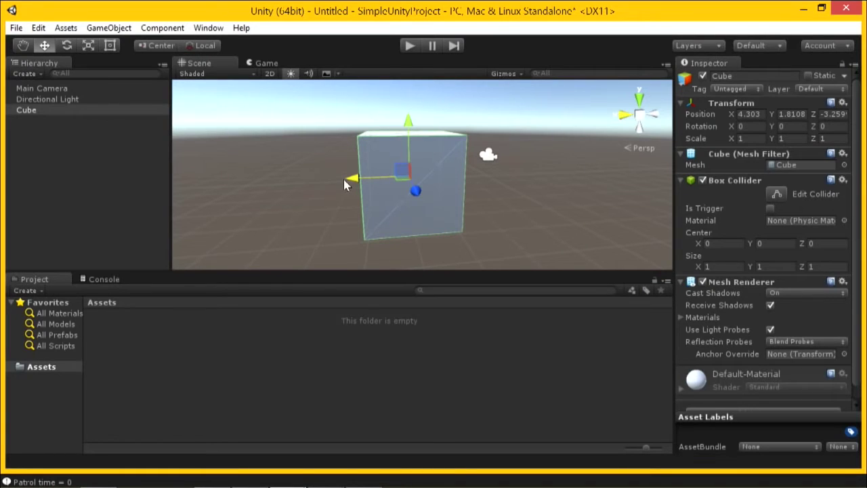
left_click_drag(335, 181, 572, 141)
left_click(109, 28)
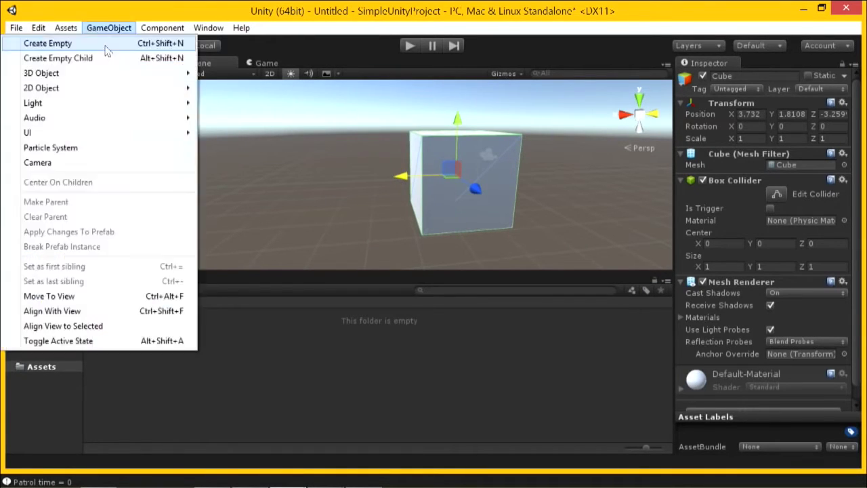
left_click(42, 42)
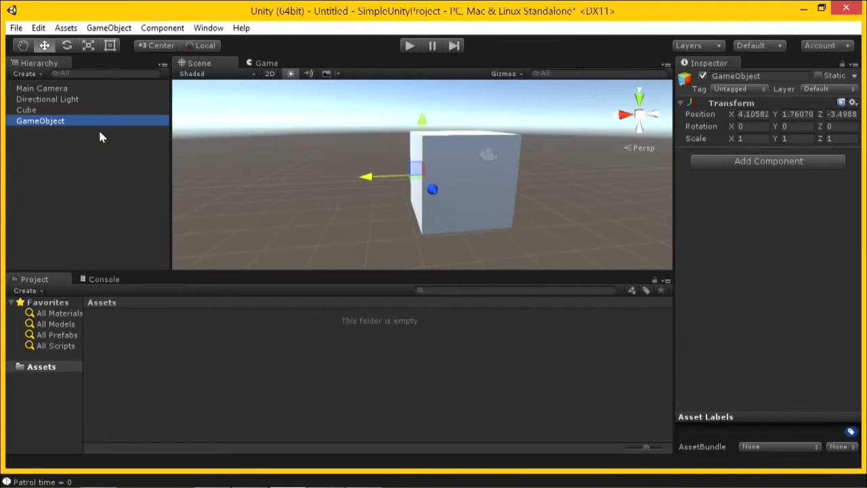
left_click(767, 76)
left_click(755, 88)
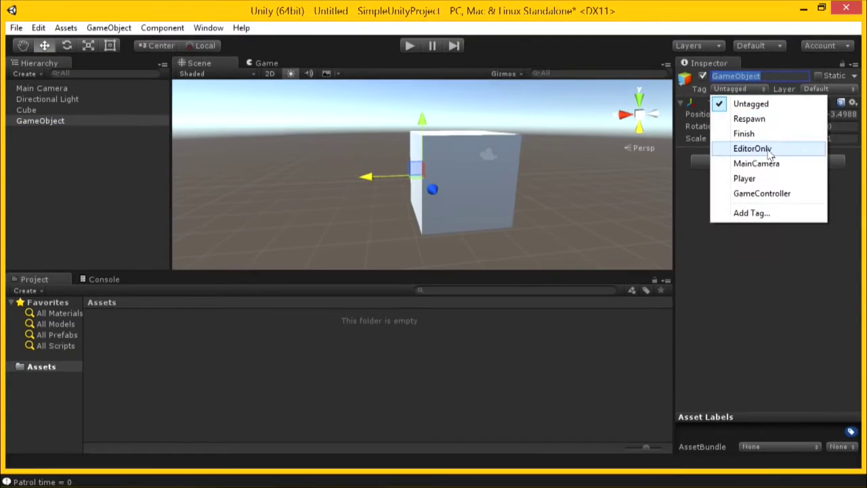
left_click(784, 265)
left_click(746, 89)
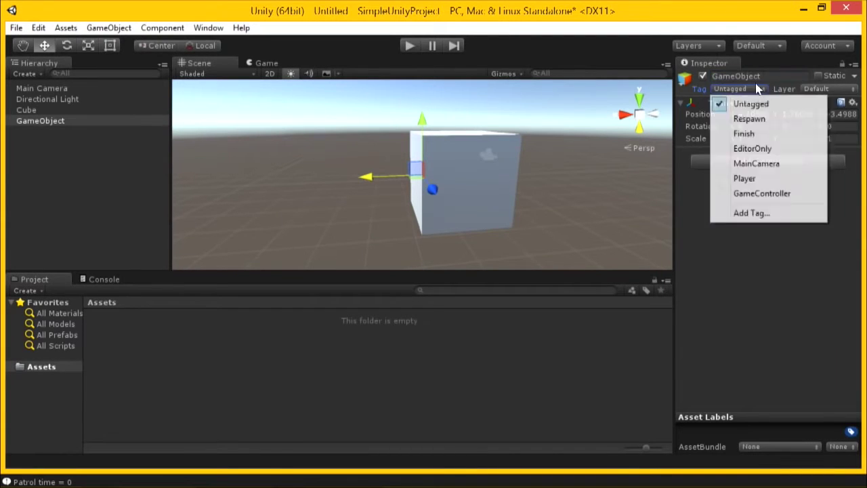
left_click(764, 178)
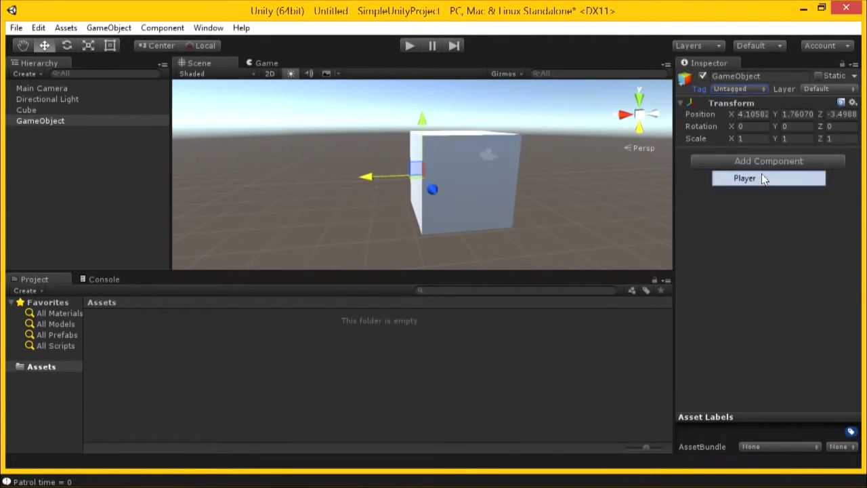
left_click(789, 75)
left_click(754, 89)
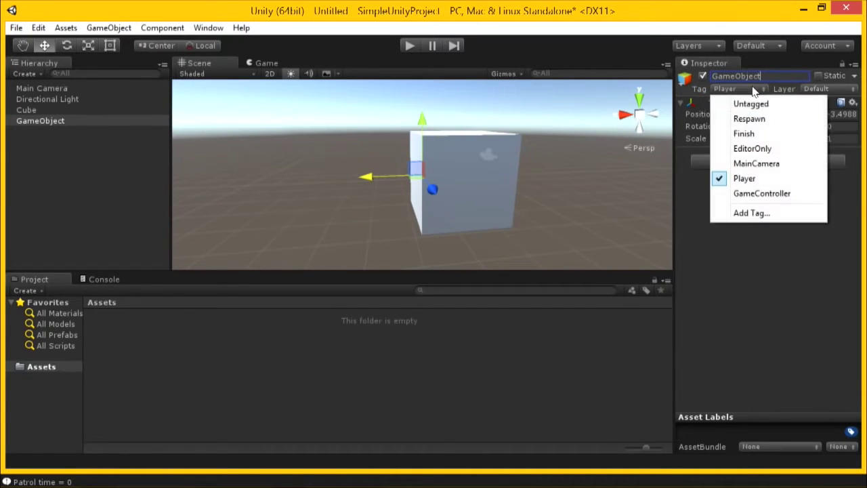
left_click(759, 272)
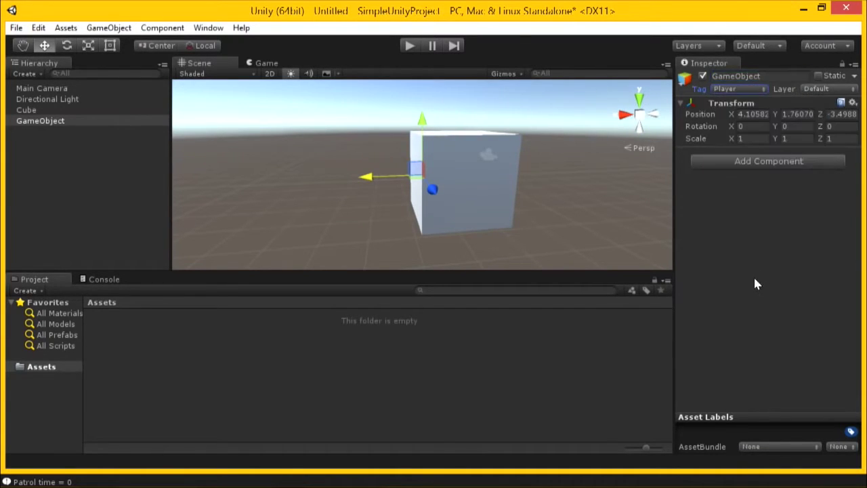
left_click(759, 76)
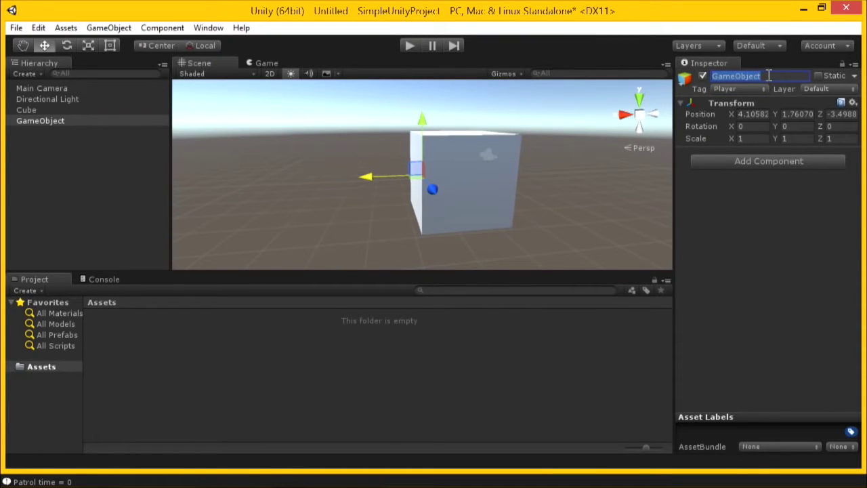
left_click(769, 76)
double_click(759, 75)
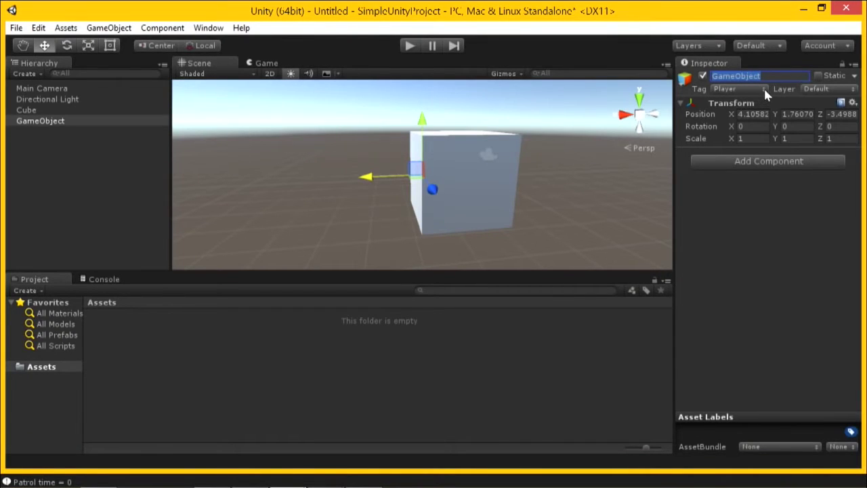
Move the GameObject to X 4.633, then rotate the Cube slightly and scale it to about 0.69
left_click_drag(373, 179, 405, 177)
left_click(56, 109)
left_click(67, 46)
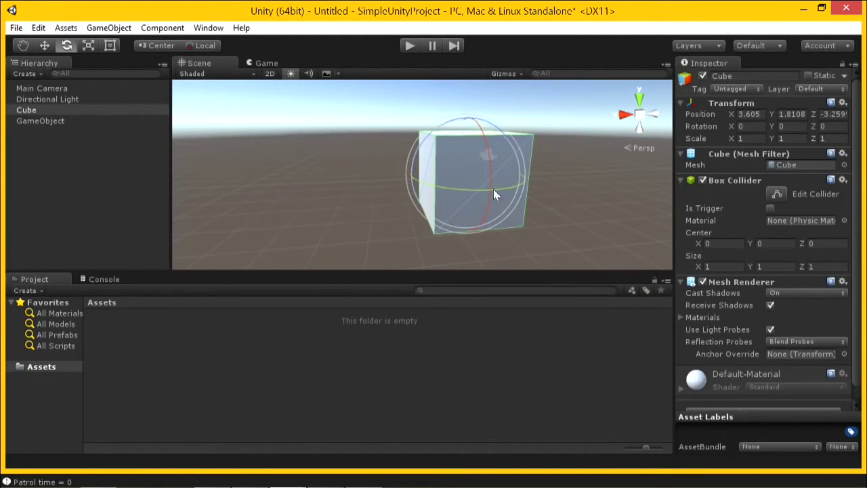
left_click_drag(494, 192, 449, 187)
left_click(88, 46)
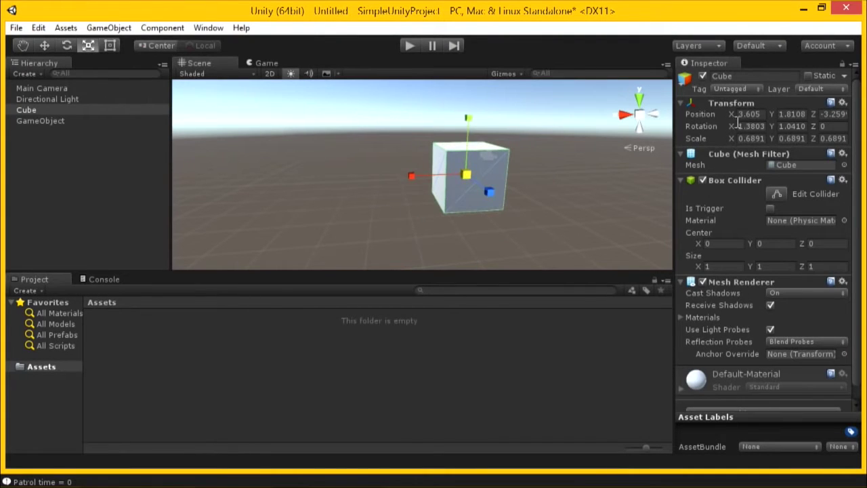
Select GameObject, Cube and Directional Light in turn in the Hierarchy to review them
left_click(41, 121)
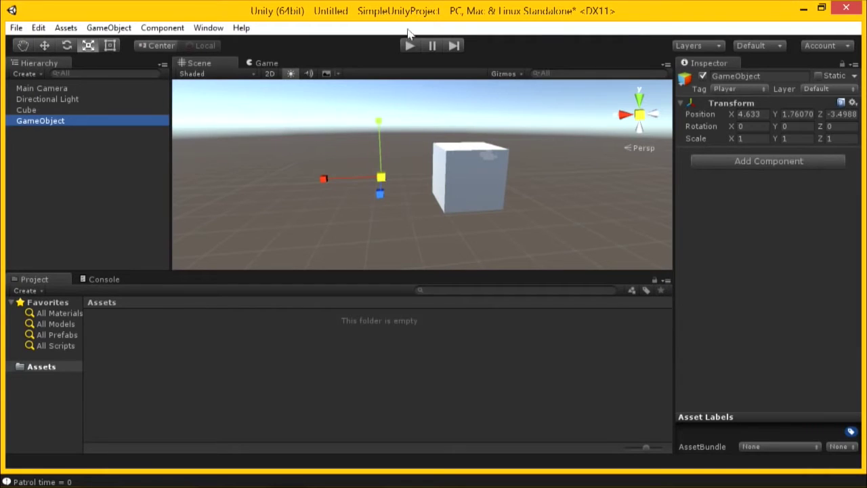
left_click(41, 112)
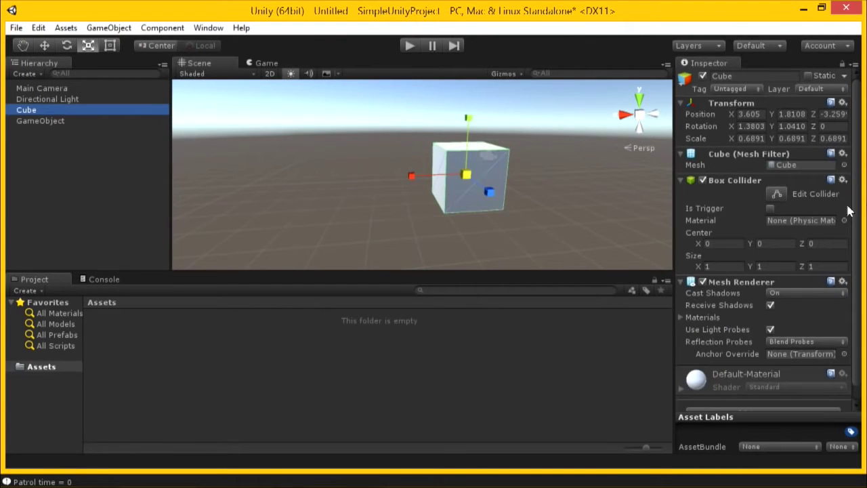
scroll(750, 332, "down", 1)
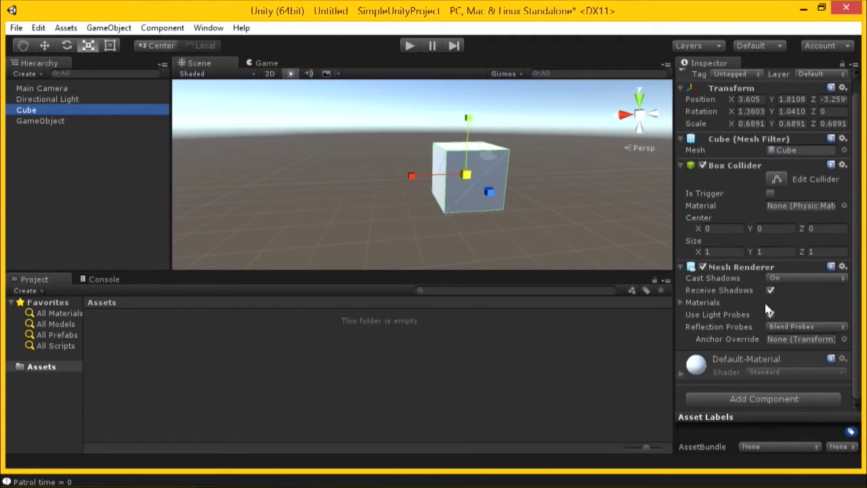
scroll(715, 169, "up", 1)
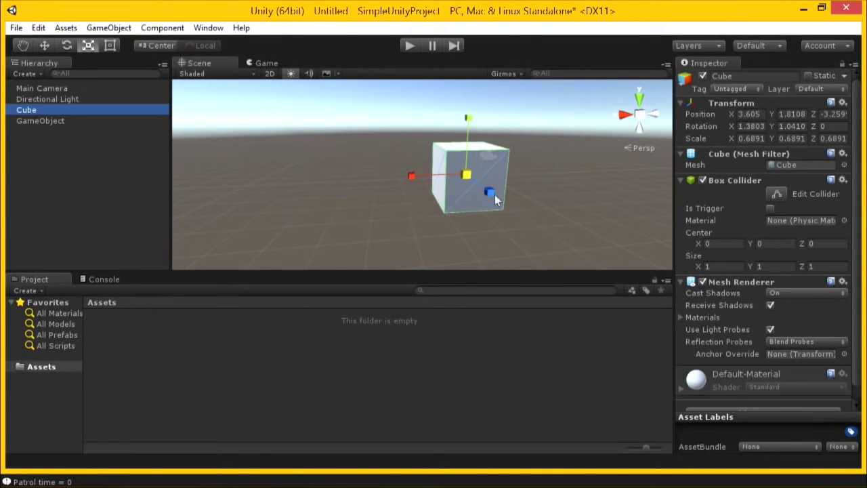
scroll(718, 169, "down", 1)
scroll(722, 174, "up", 1)
scroll(420, 170, "up", 3)
left_click(41, 100)
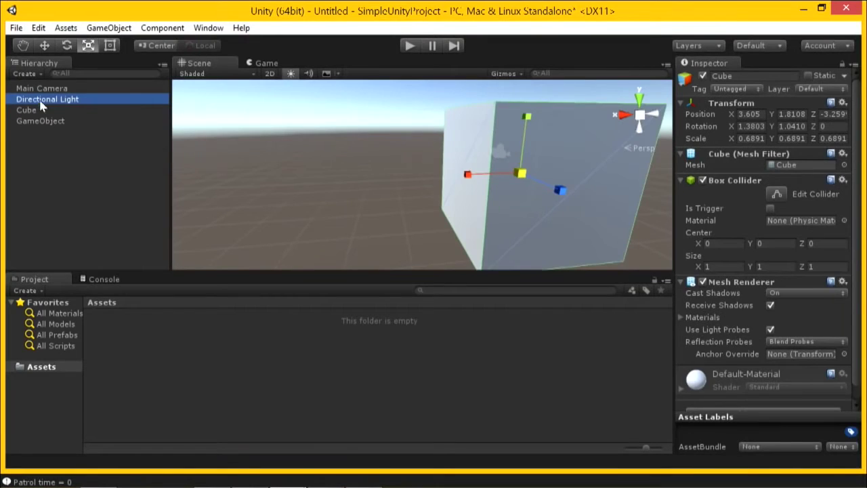
scroll(482, 182, "down", 3)
left_click(107, 110)
left_click(101, 121)
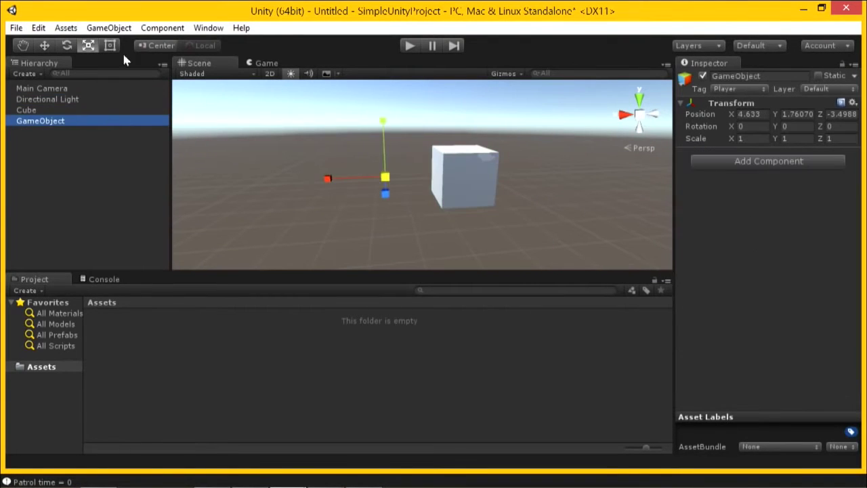
left_click(108, 28)
Create a UI Button with its Canvas and EventSystem and view it in the Game view
mouse_move(113, 79)
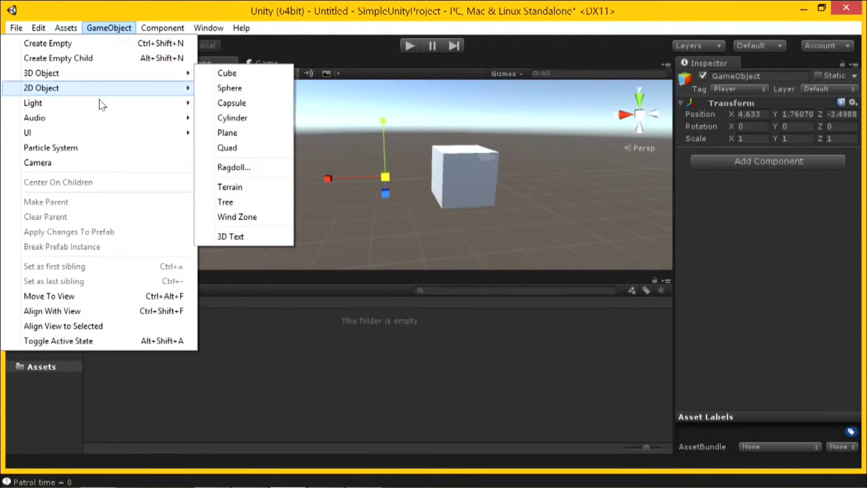
mouse_move(103, 136)
left_click(261, 147)
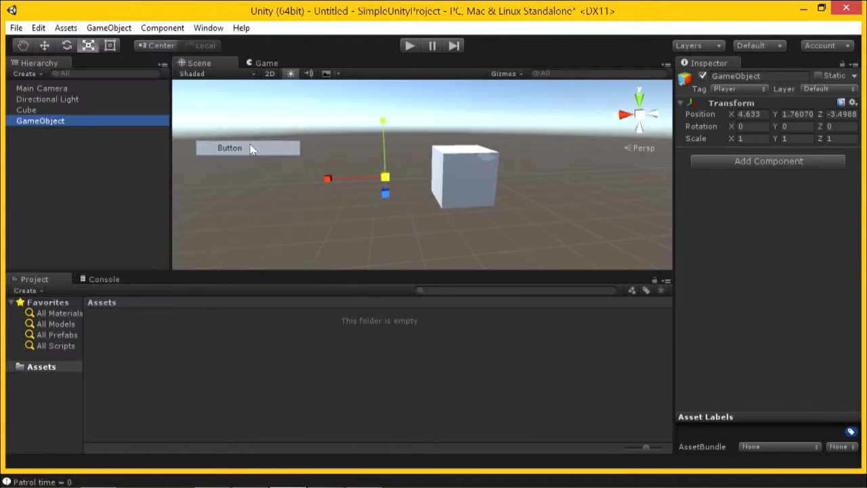
double_click(89, 143)
left_click(259, 64)
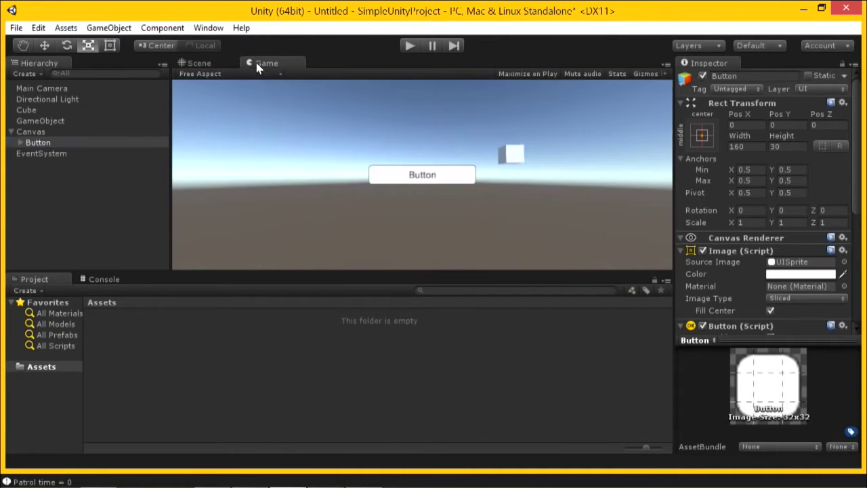
left_click(138, 143)
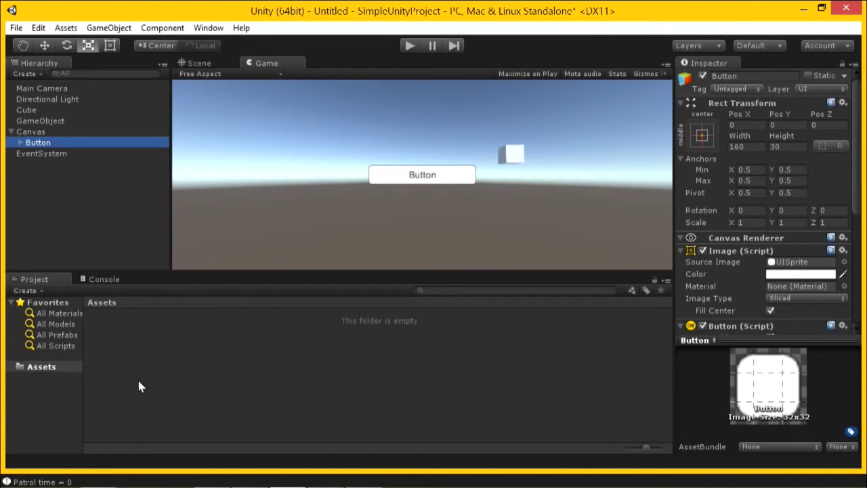
right_click(158, 372)
Create a C# script named TestScript and drop it onto the Cube in the Hierarchy
mouse_move(194, 150)
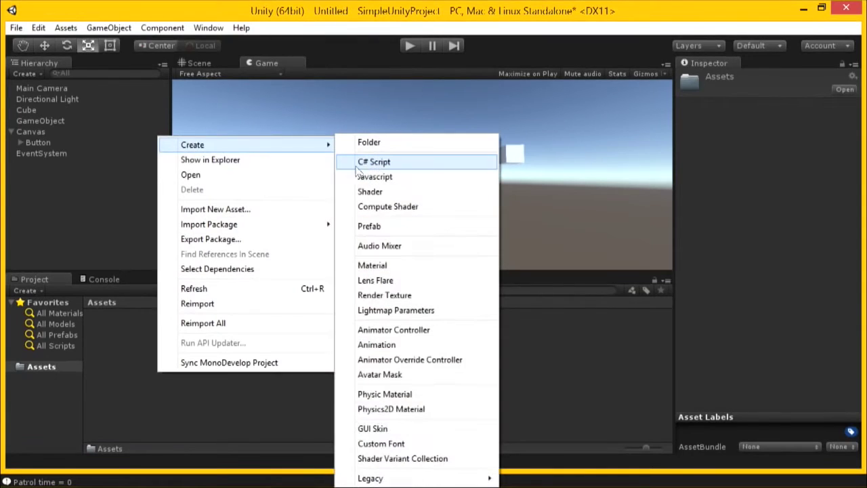
left_click(384, 165)
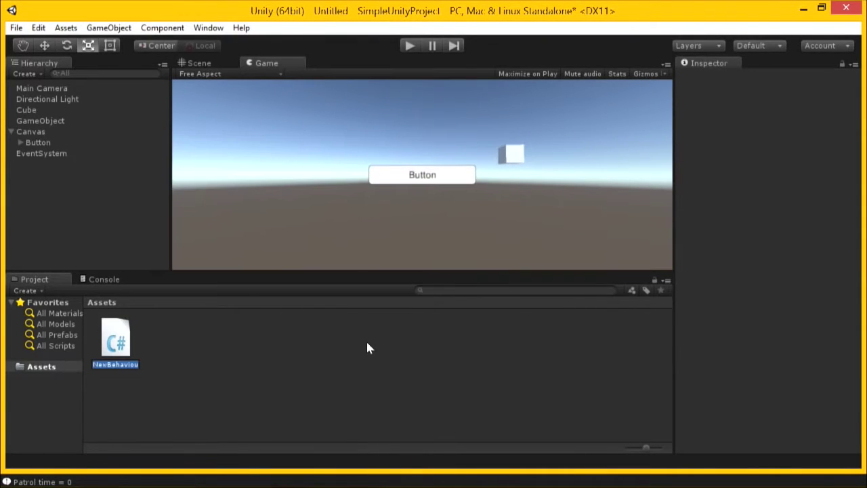
type("TestScript")
key("Return")
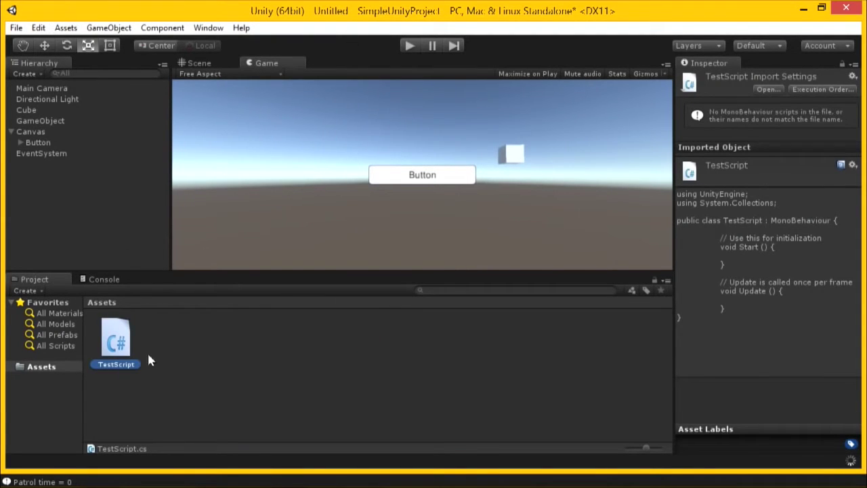
left_click_drag(115, 329, 30, 109)
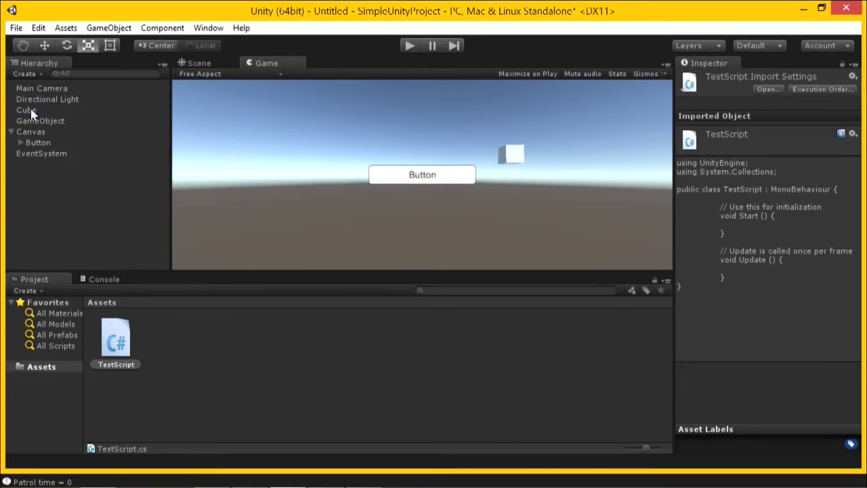
left_click(31, 110)
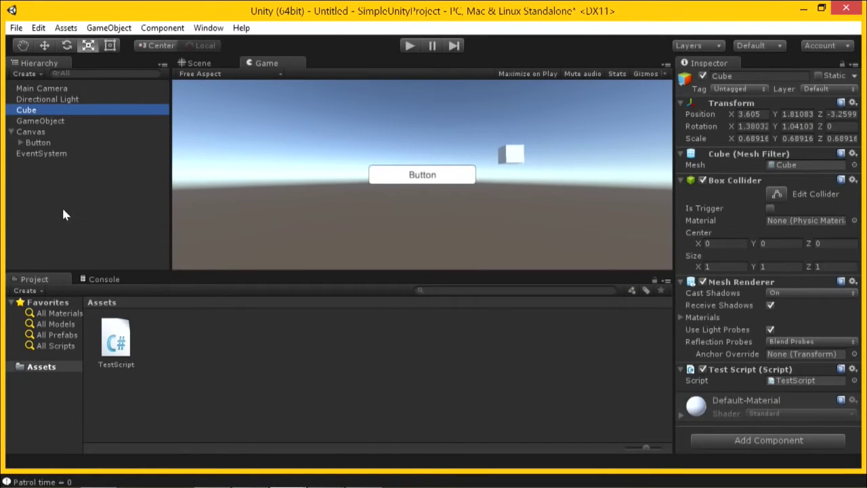
Back in the Scene view, switch to flat 2D and pan to show the button face-on
left_click(199, 63)
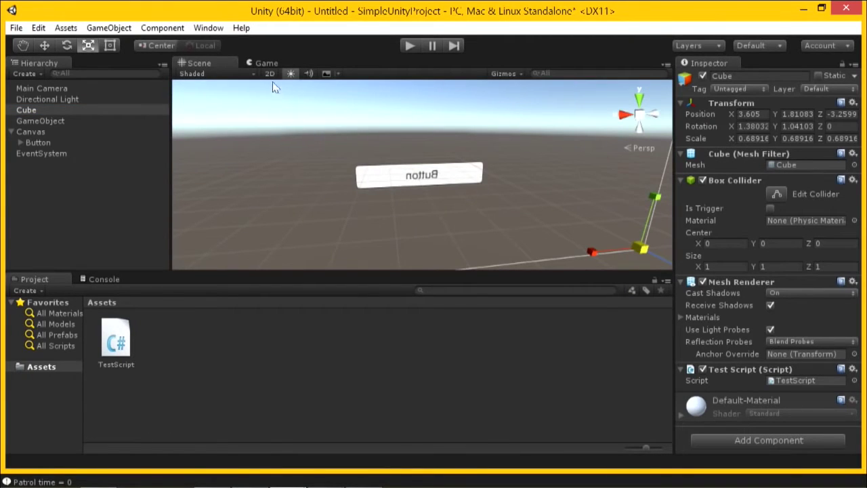
left_click(758, 441)
left_click(370, 197)
left_click(270, 74)
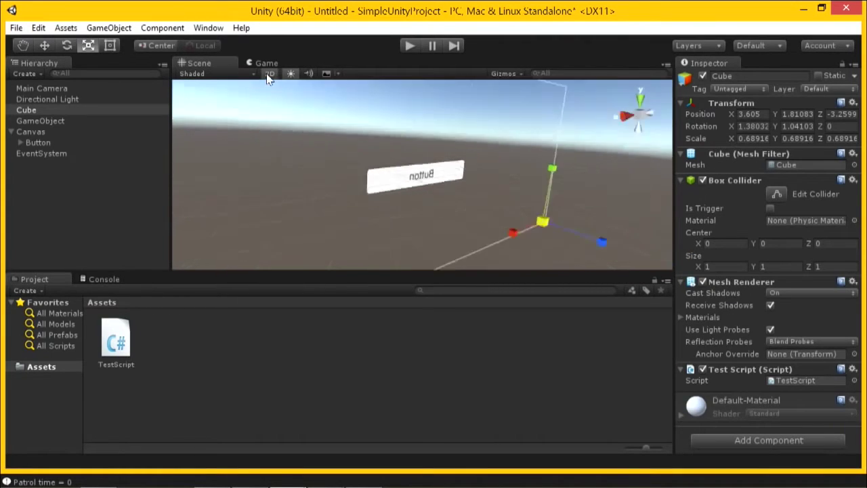
left_click(269, 74)
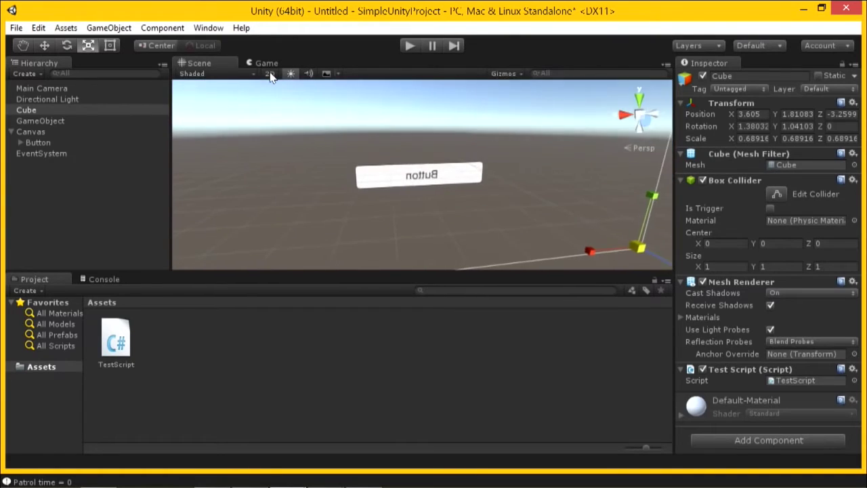
left_click(270, 74)
middle_click_drag(353, 121, 368, 126)
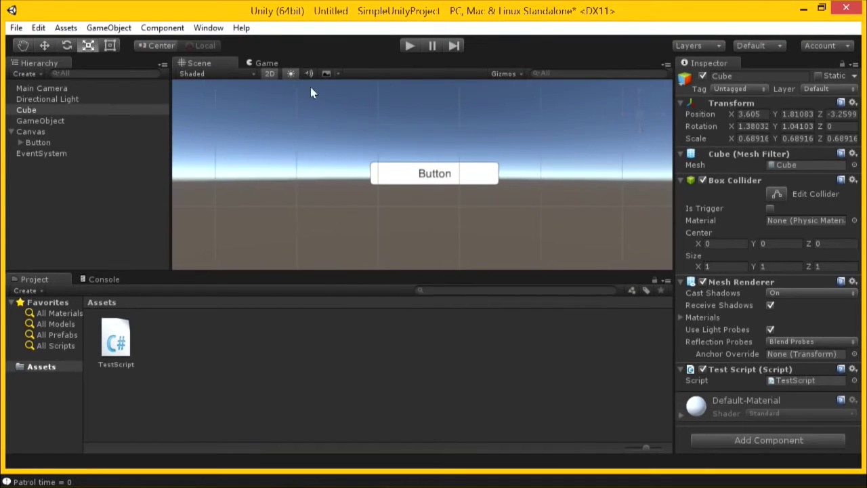
key("alt+Tab")
key("alt+Tab")
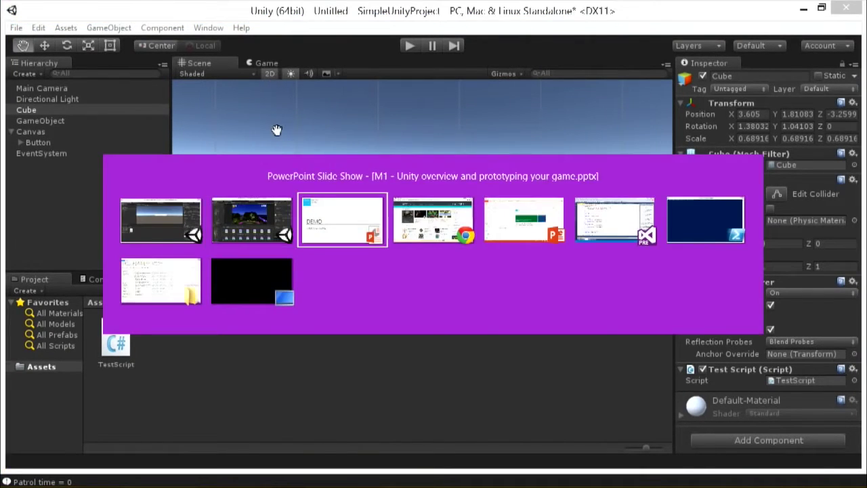
In the VampKid 3D project, orbit the cave scene, then flatten it to 2D and pan across the level
key("alt+shift+Tab")
left_click(186, 57)
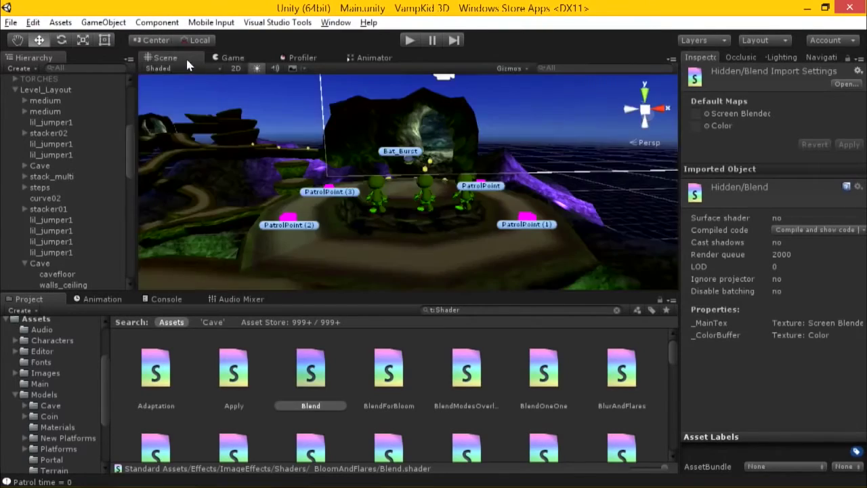
left_click_drag(197, 84, 255, 82, "alt")
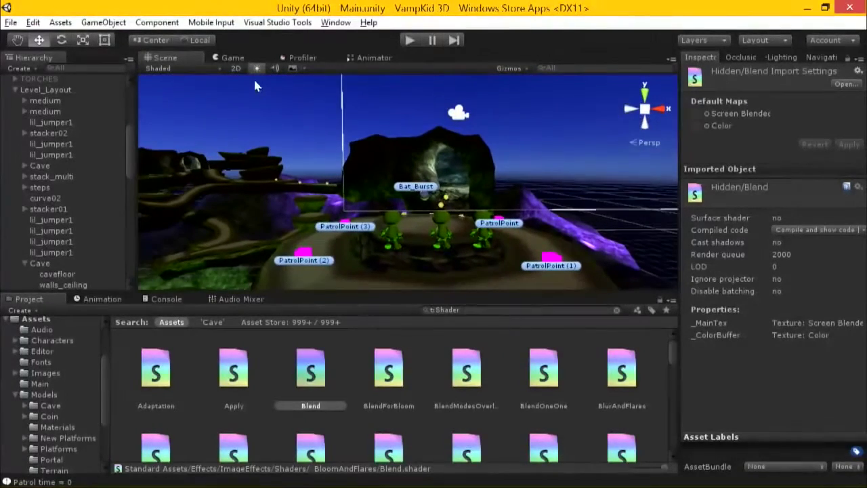
left_click(235, 68)
key("t")
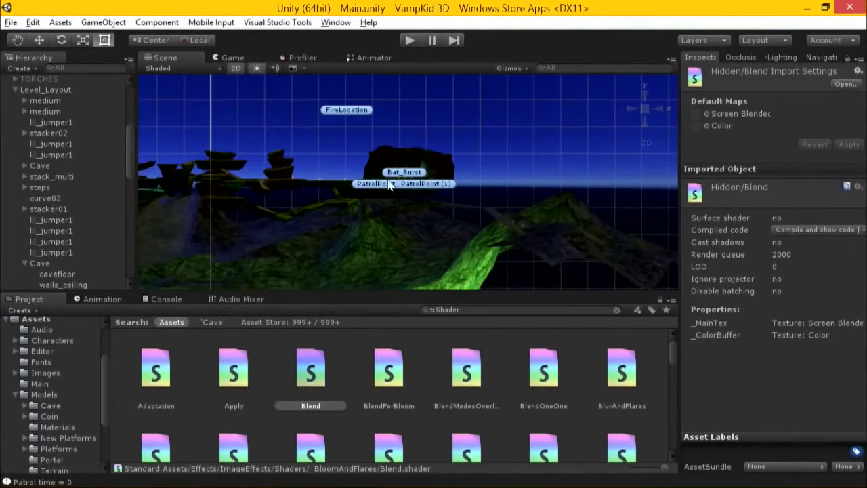
middle_click_drag(634, 220, 380, 143)
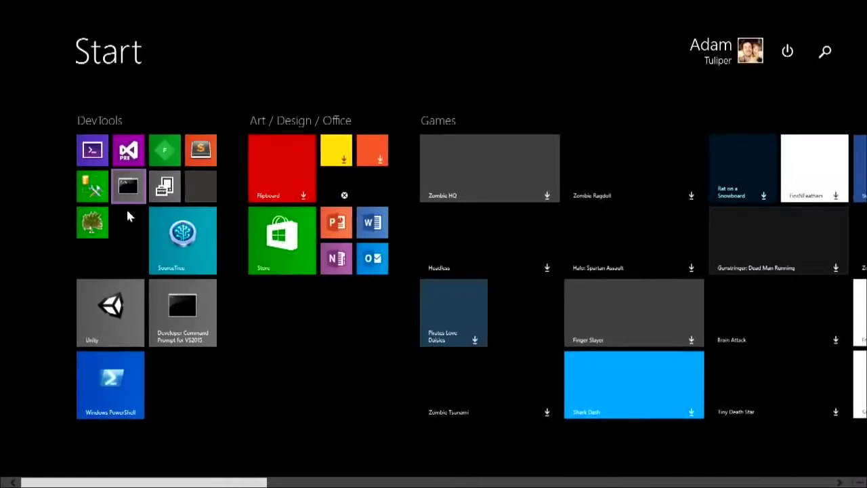
Open the VampKid-vs-Zombie-Apocalypse project from the launcher and return the scene view to 3D
left_click(129, 326)
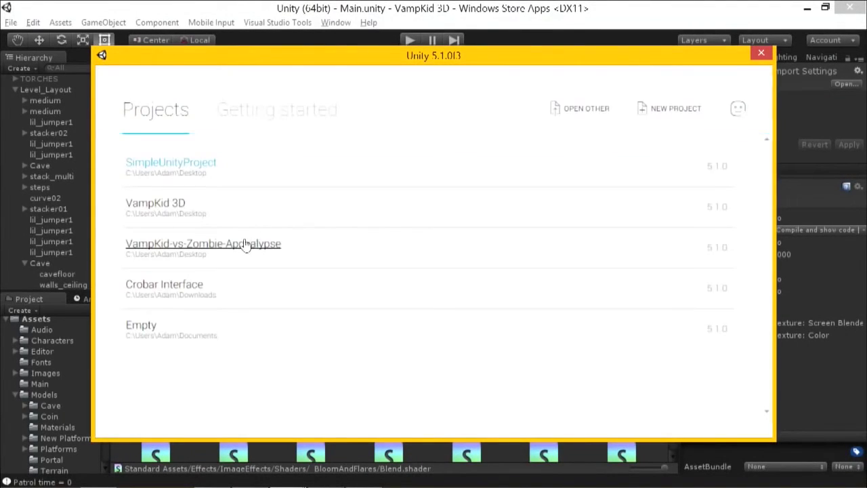
left_click(245, 245)
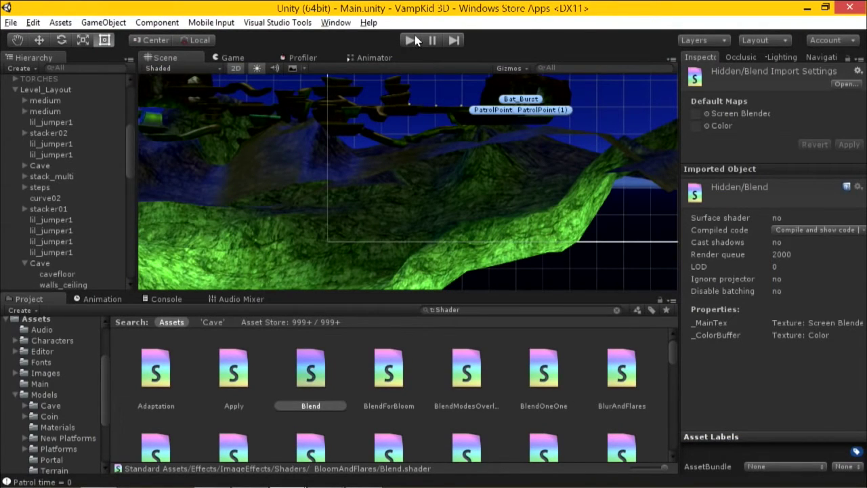
left_click(236, 68)
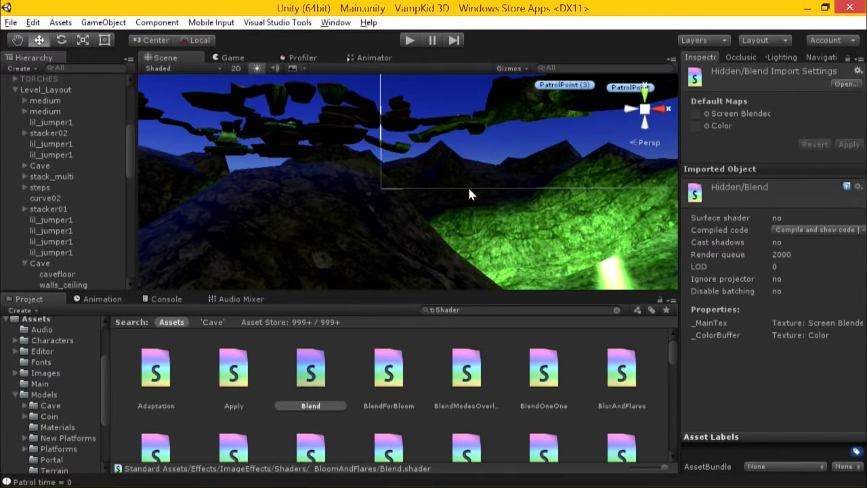
key("alt+Tab")
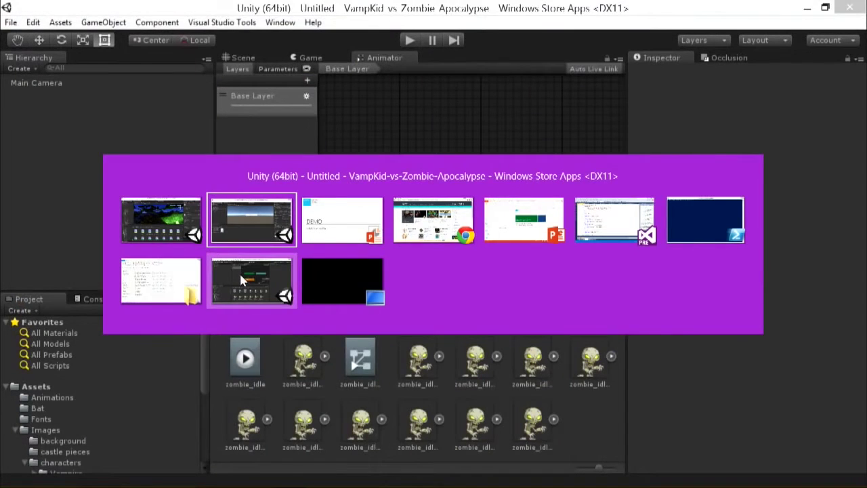
Open Level1 from Assets > Scenes, show the Scene view, and widen it by dragging the divider
left_click(239, 273)
left_click(37, 387)
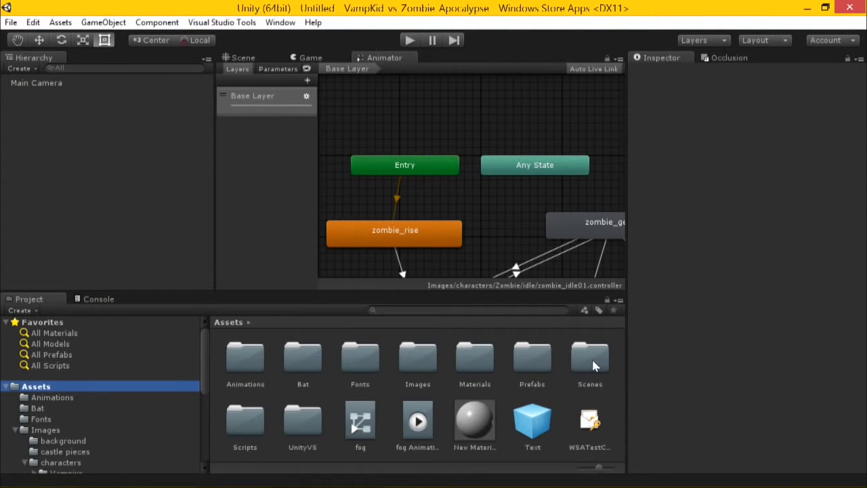
double_click(592, 362)
double_click(246, 357)
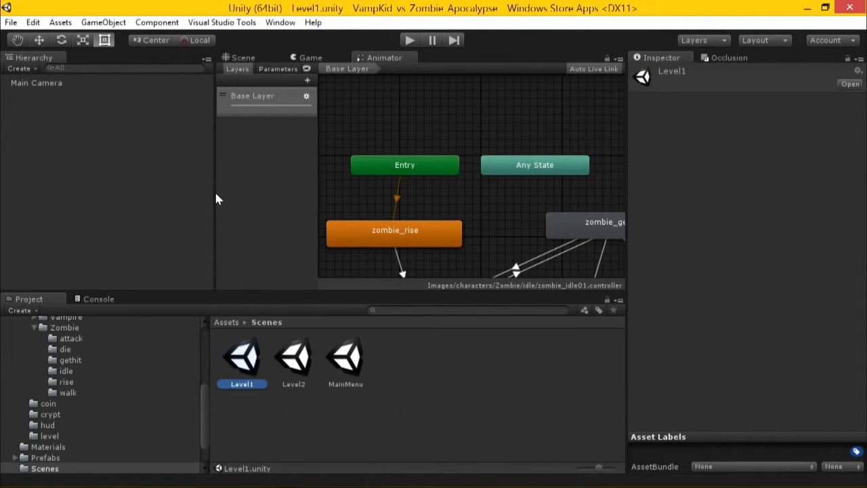
left_click(241, 59)
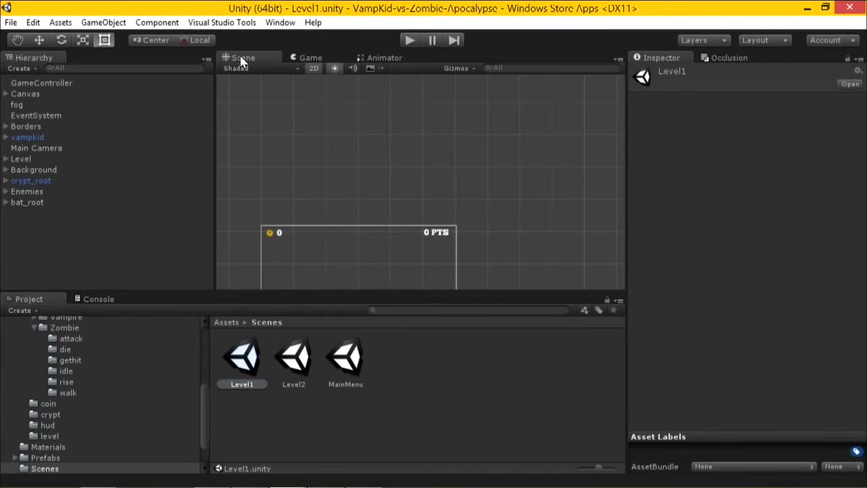
left_click_drag(216, 109, 137, 114)
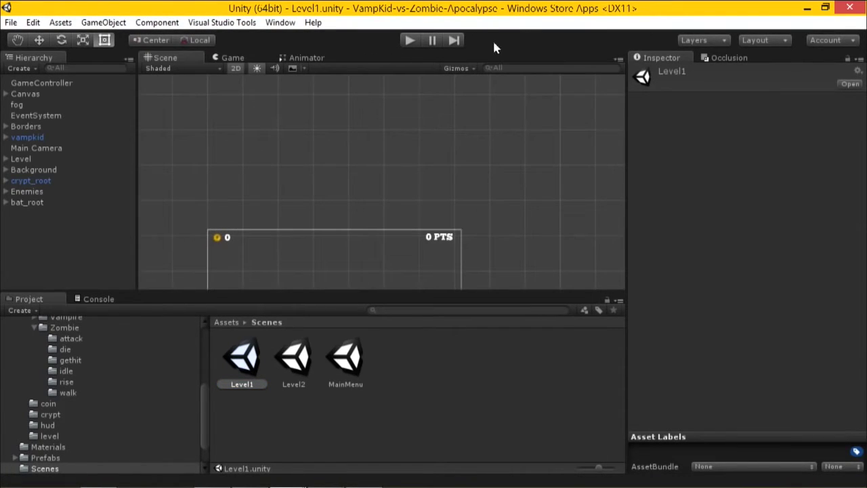
Play Level1 in the Game view, moving and shooting zombies, then restart and play until dying
left_click(233, 58)
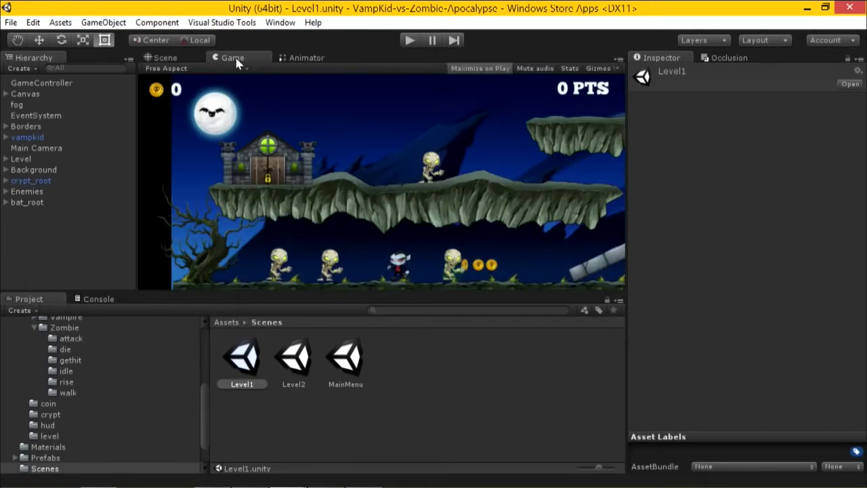
left_click(409, 41)
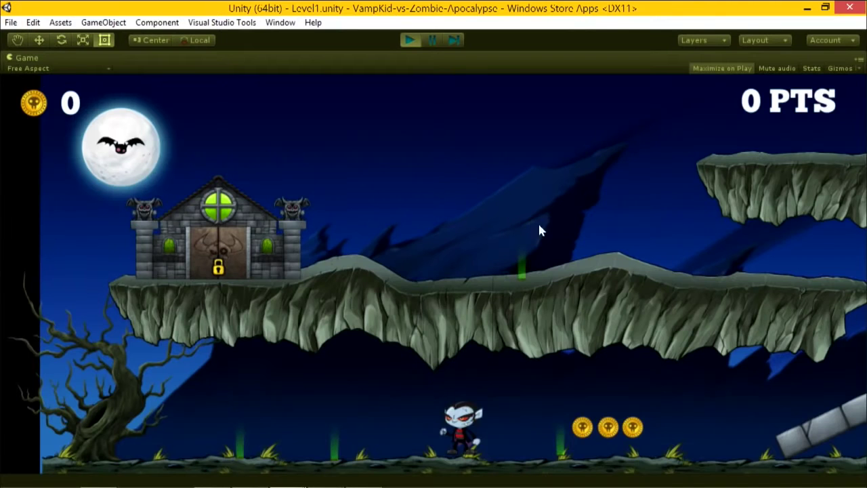
key("space")
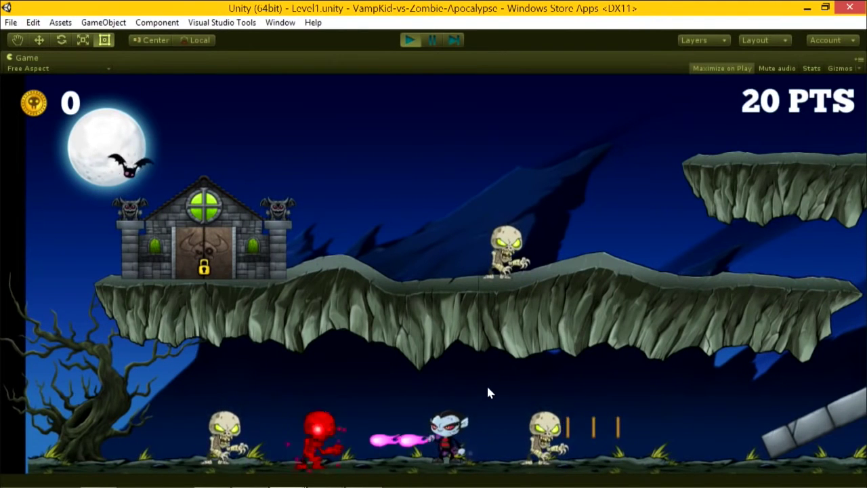
key("Left")
key("Right")
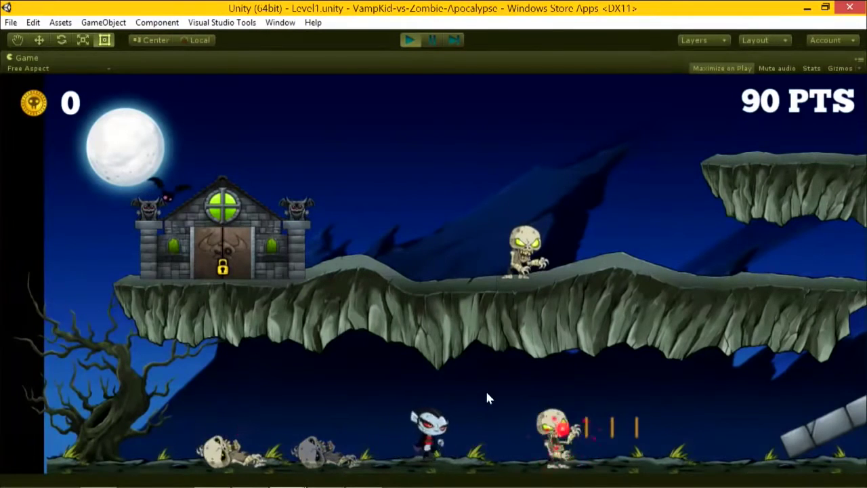
key("Right")
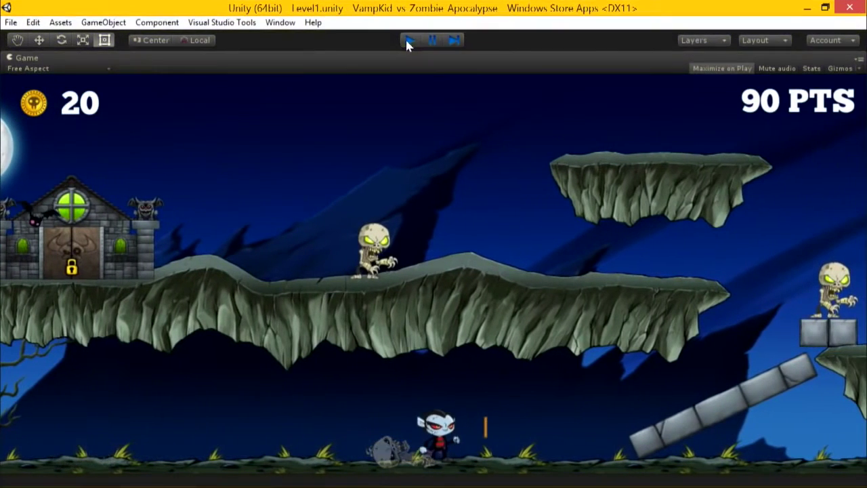
left_click(410, 40)
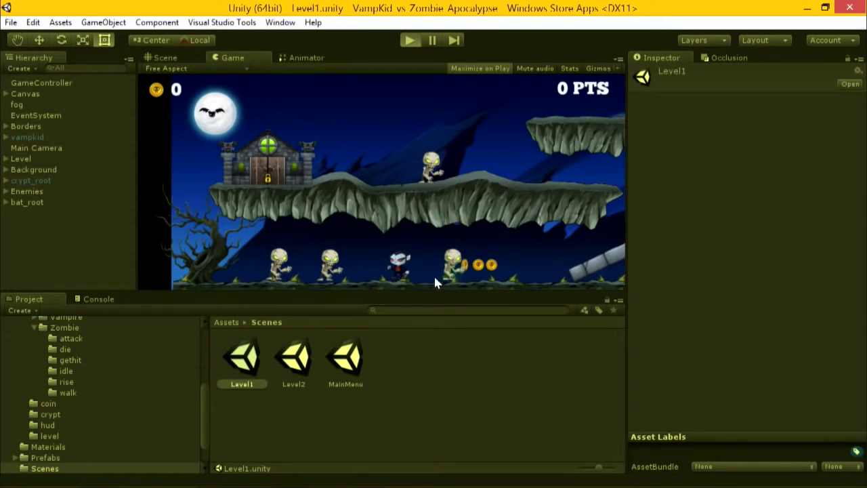
key("ctrl+p")
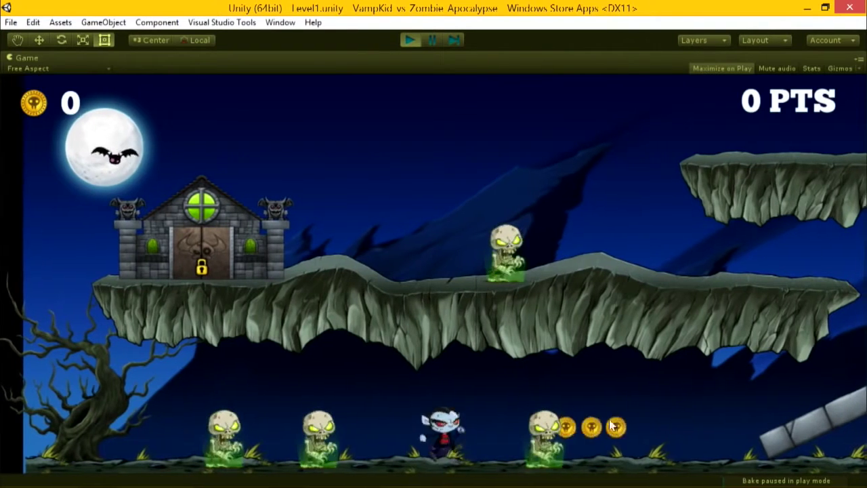
key("Right")
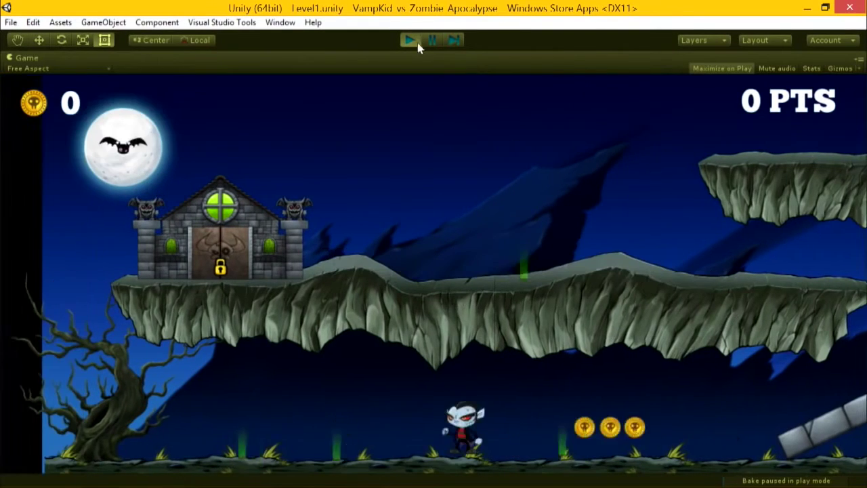
key("Right")
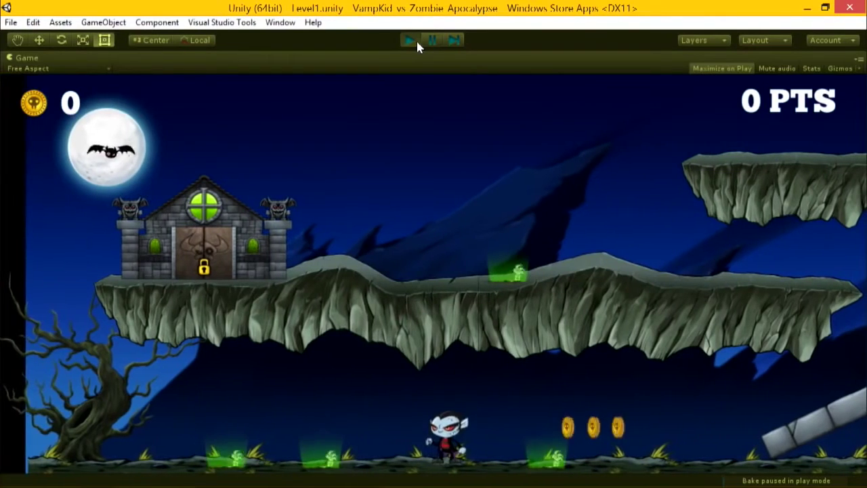
Stop play, frame vampkid in the Scene view, orbit it in 3D, then pan in 2D near the zombies
left_click(414, 42)
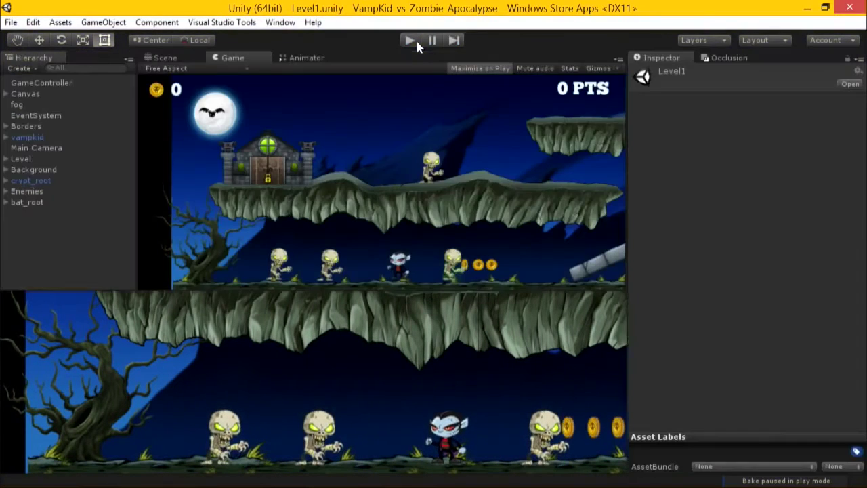
left_click(193, 58)
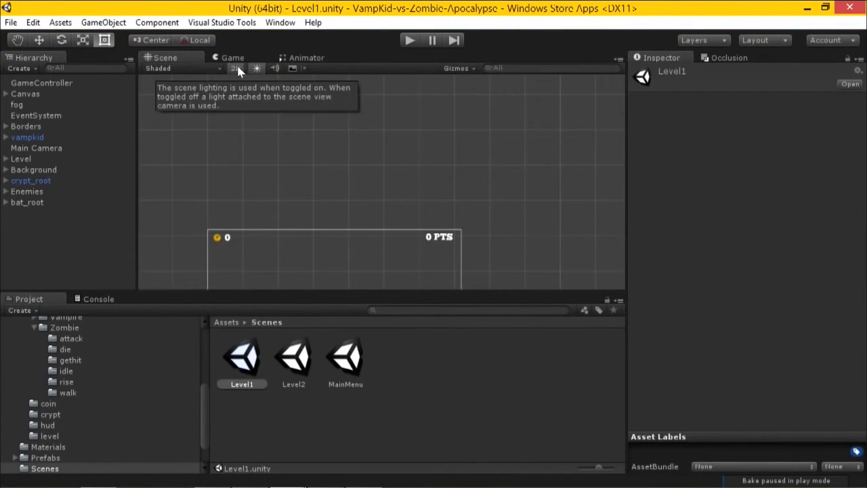
double_click(36, 139)
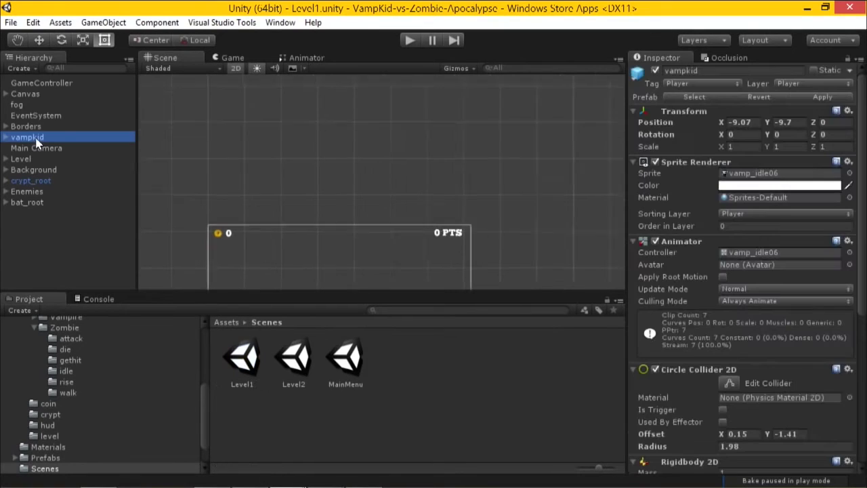
left_click(237, 69)
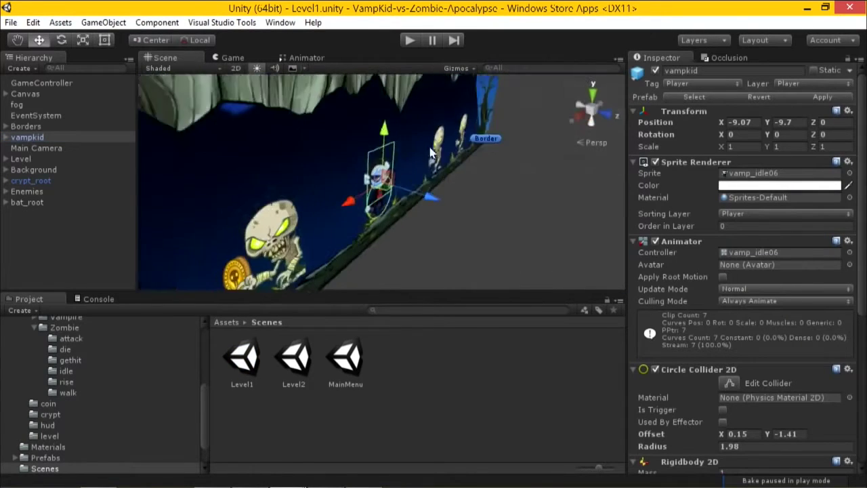
left_click_drag(513, 139, 305, 115, "alt")
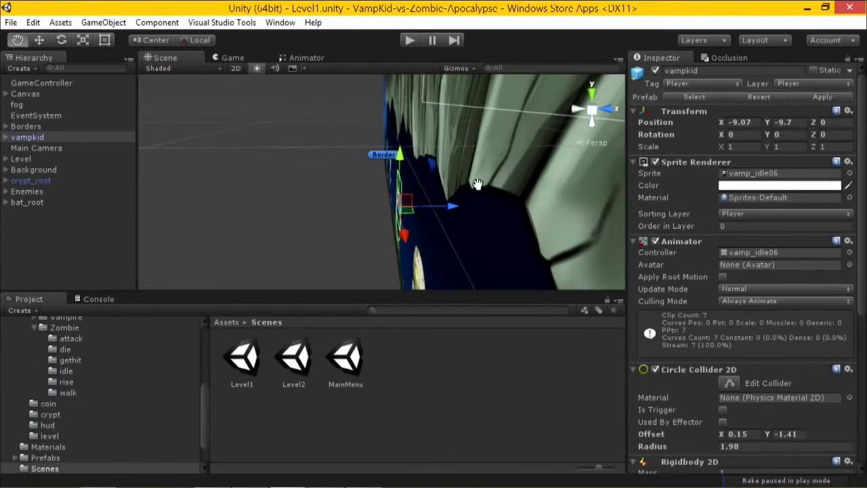
left_click(236, 69)
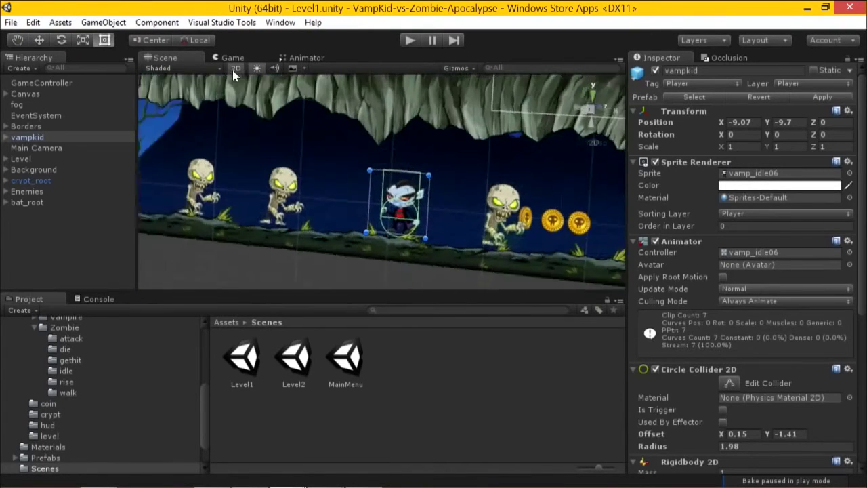
middle_click_drag(450, 201, 314, 125)
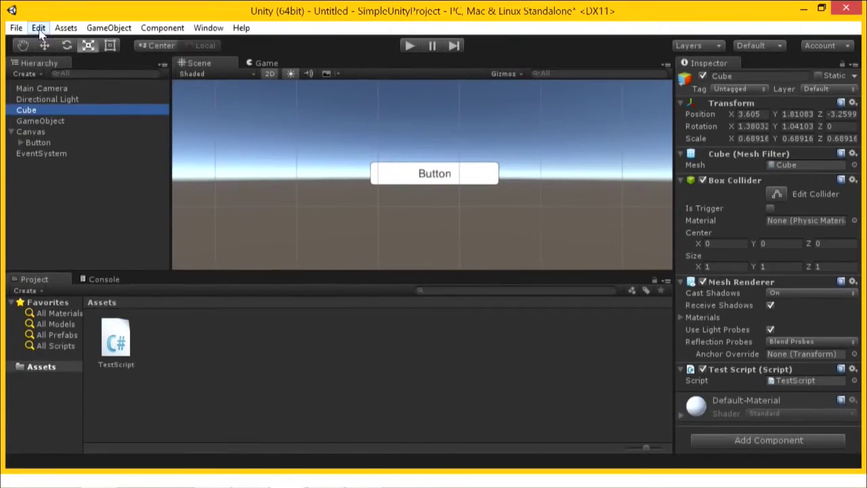
Confirm MonoDevelop (built-in) as the External Tools script editor, close Preferences, and select TestScript
left_click(39, 28)
left_click(86, 228)
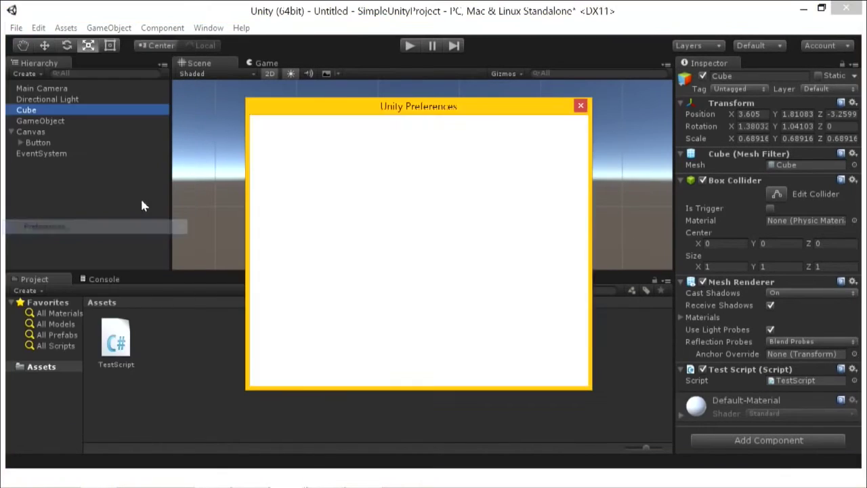
left_click(293, 174)
left_click(518, 153)
left_click(493, 170)
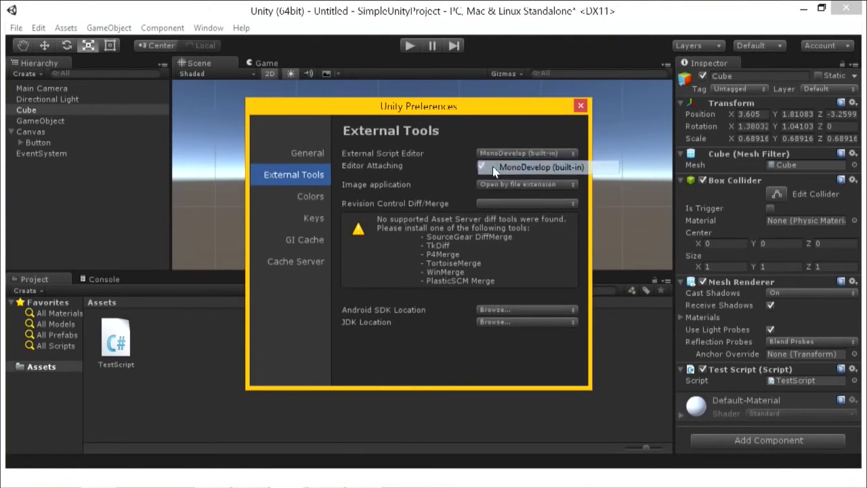
left_click(579, 107)
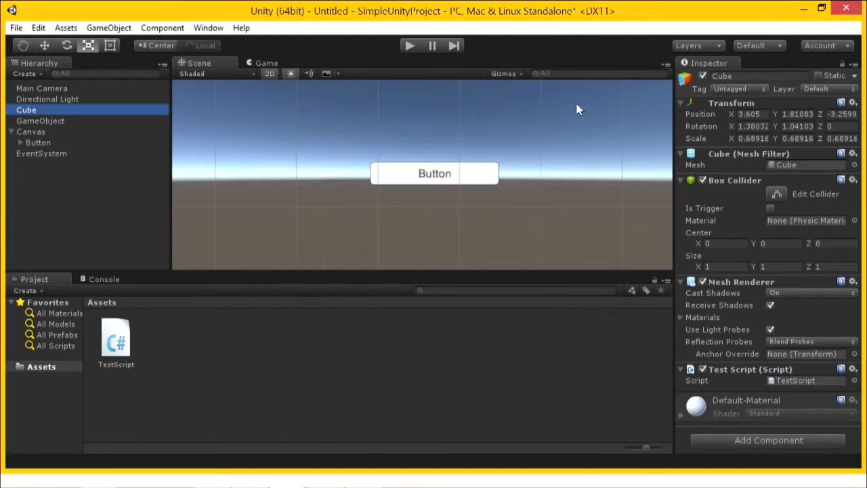
left_click(120, 341)
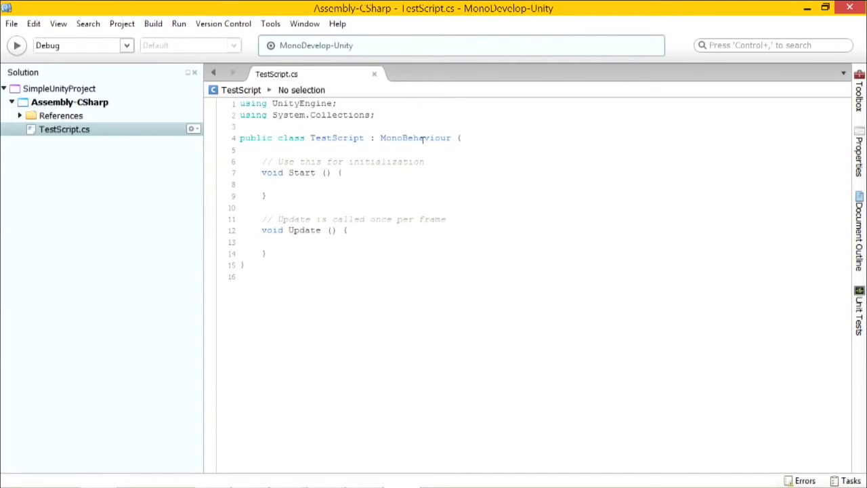
Start a Debug.Log ("Starting up" + gameObject line inside the Start() method
scroll(352, 171, "up", 3, "ctrl")
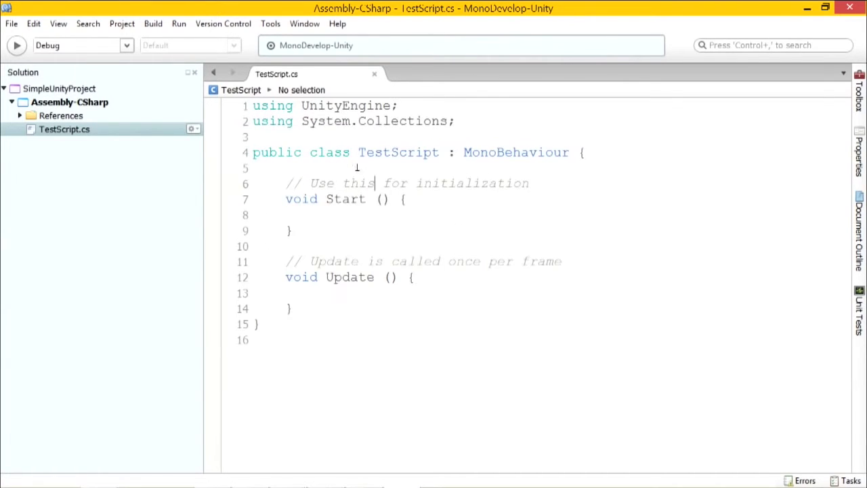
left_click(370, 215)
key("Tab")
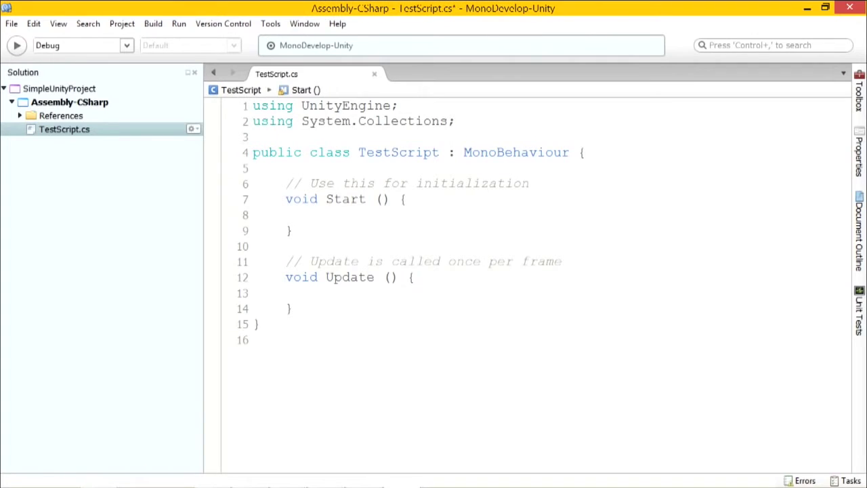
type("Debug.Log (\"")
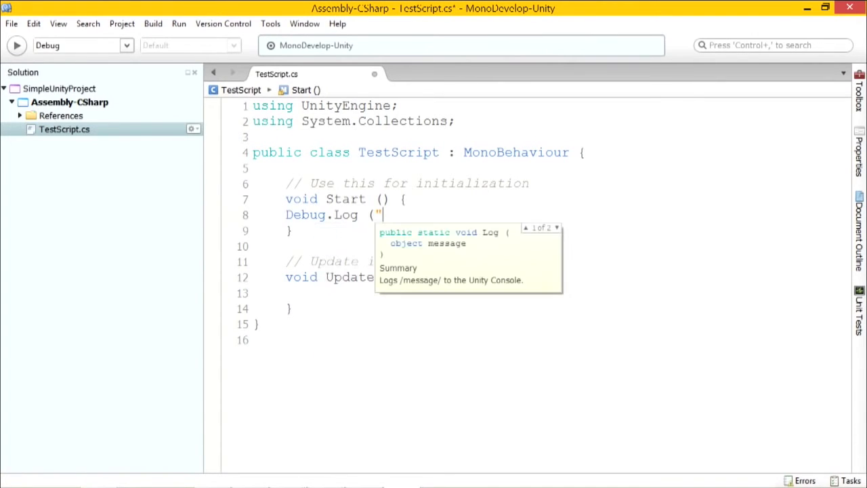
type("Starting up\" ")
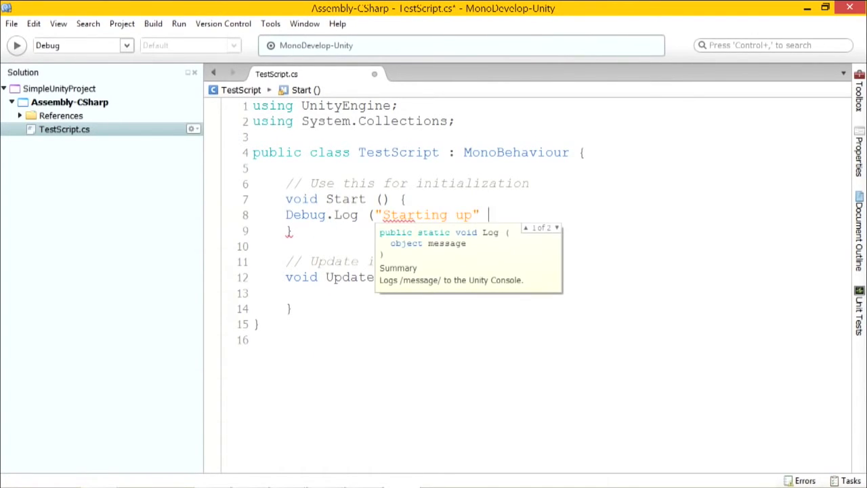
type("+ ")
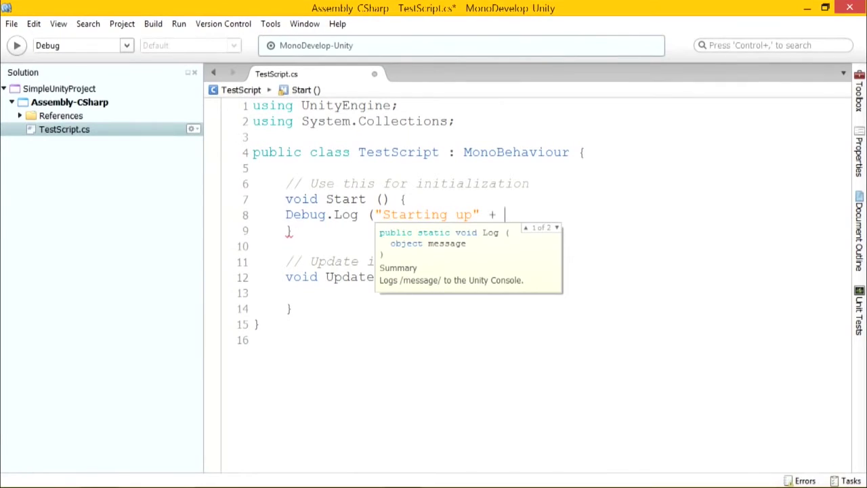
type("game")
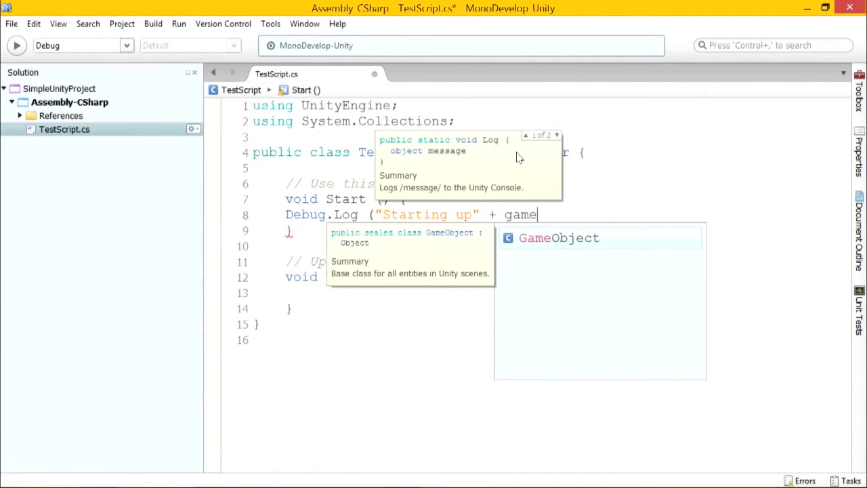
type("Object.")
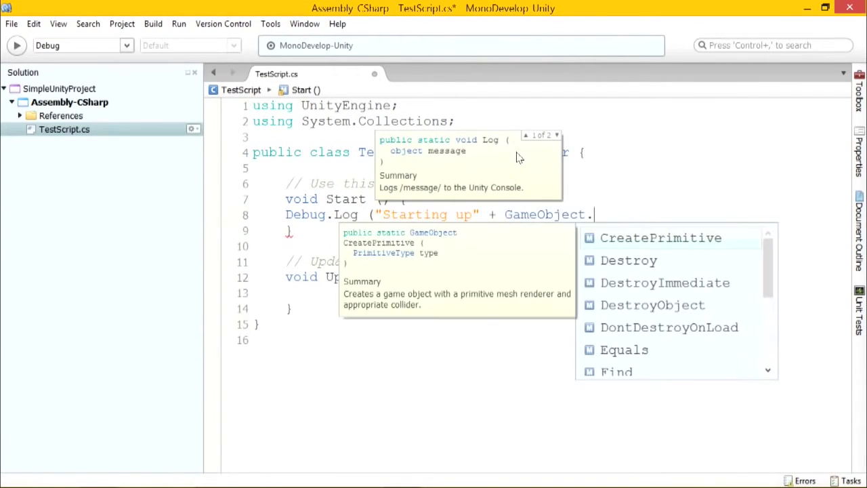
type("nm")
Correct line 8 to Debug.Log ("Starting up" + gameObject.name);, lowercasing the capital G
left_click(504, 214)
left_click(472, 214)
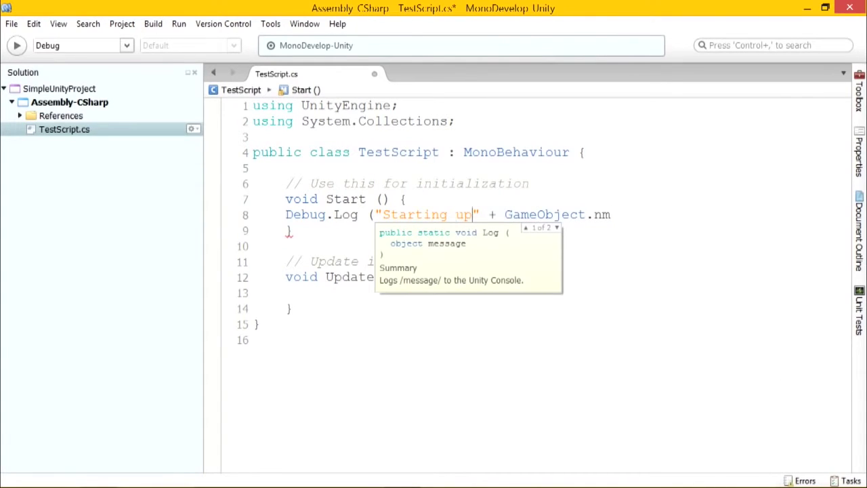
left_click(587, 214)
left_click(505, 215)
key("shift+Right")
type("g")
left_click(587, 214)
left_click(595, 214)
left_click(611, 214)
key("BackSpace")
key("BackSpace")
type("name);")
Save TestScript.cs and select the Debug.Log statement on line 8
key("ctrl+s")
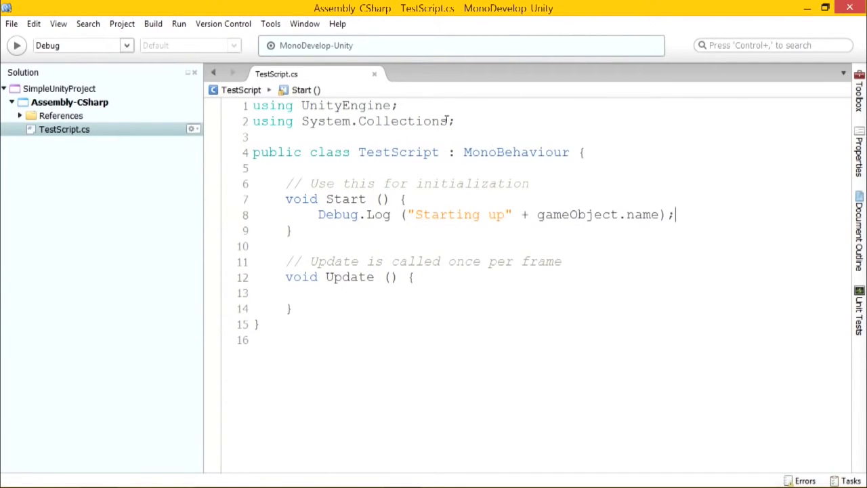
left_click_drag(286, 216, 675, 215)
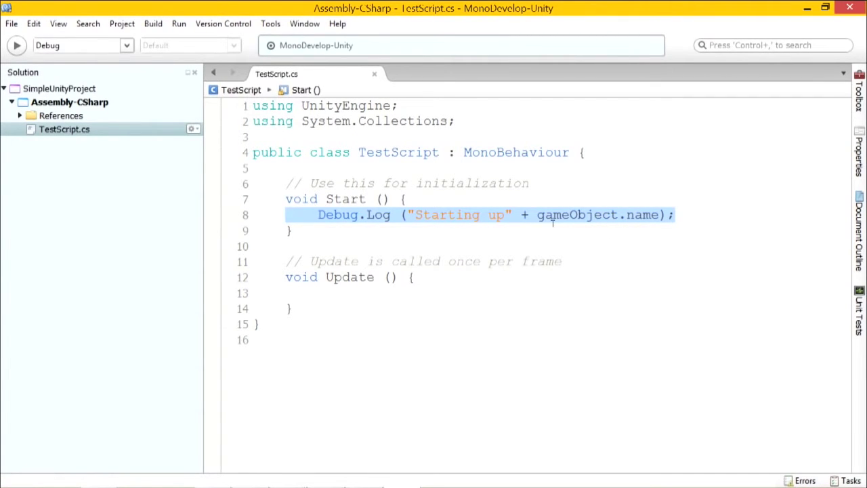
left_click_drag(677, 215, 310, 222)
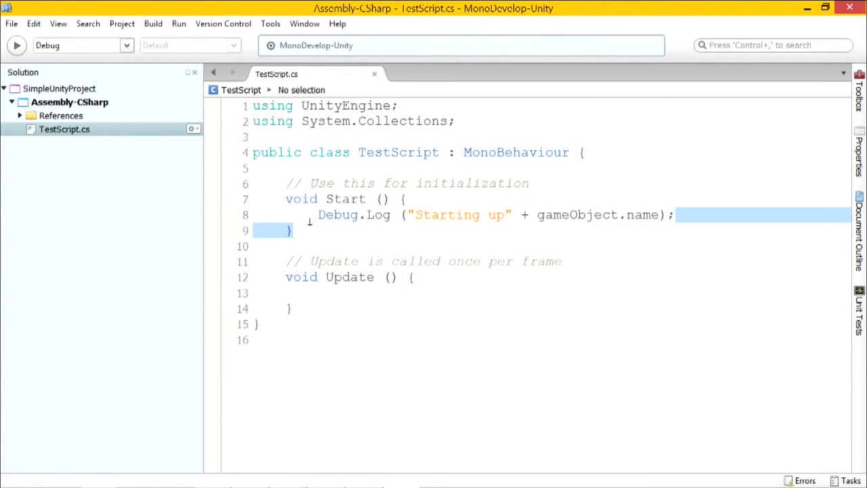
key("alt+Tab")
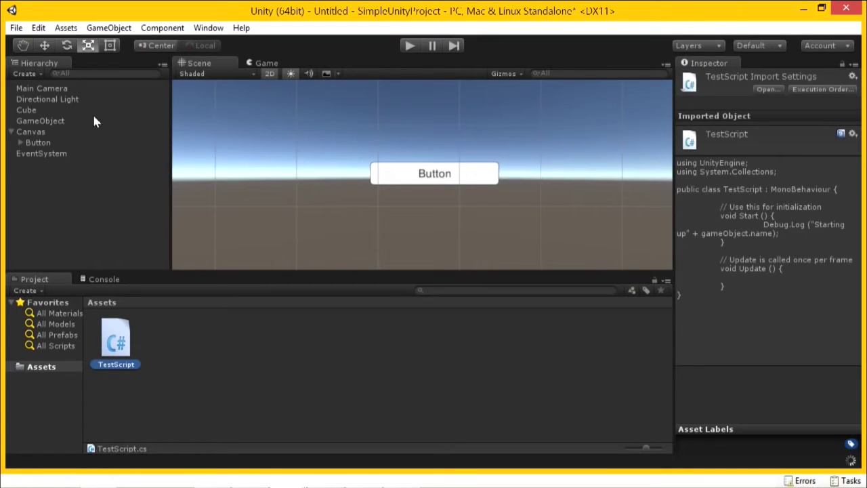
Enter play mode and show the Console with the "Starting upCube" message
left_click(410, 46)
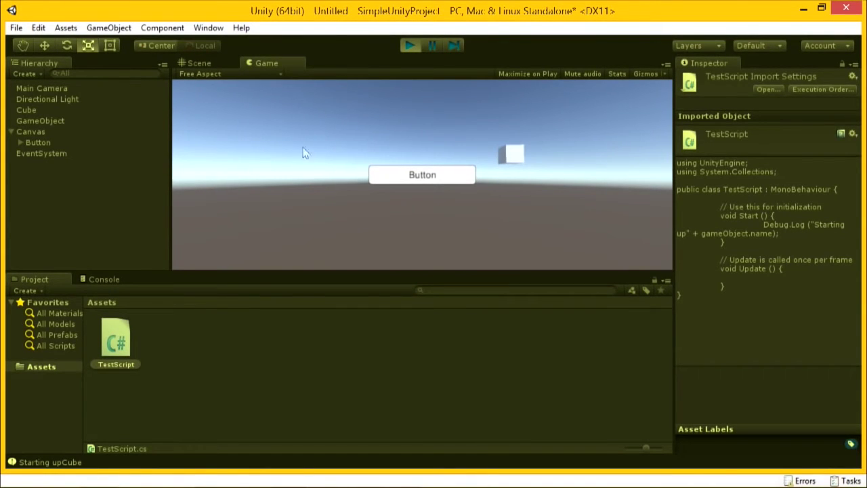
left_click(102, 280)
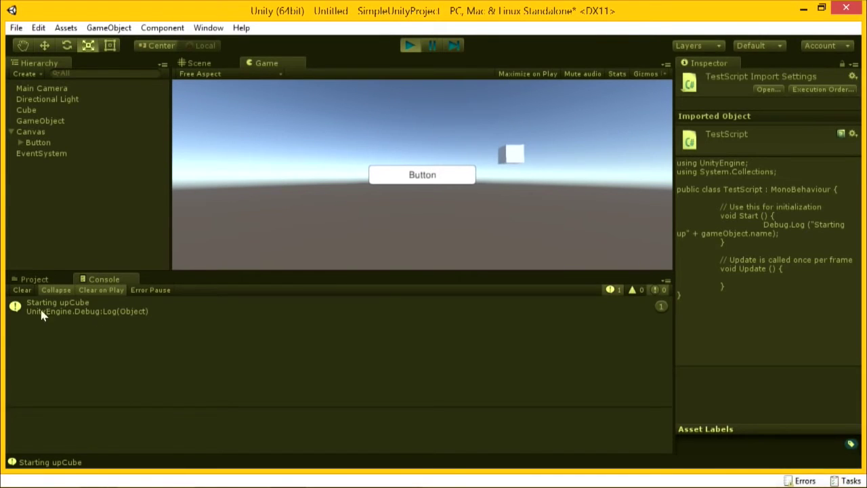
Bring up the Console from the window list and view the log entry's full stack trace
left_click(219, 29)
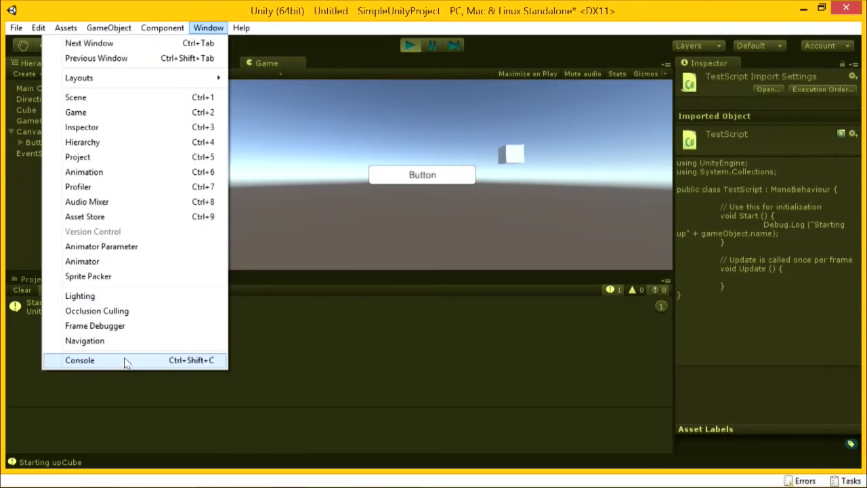
left_click(125, 360)
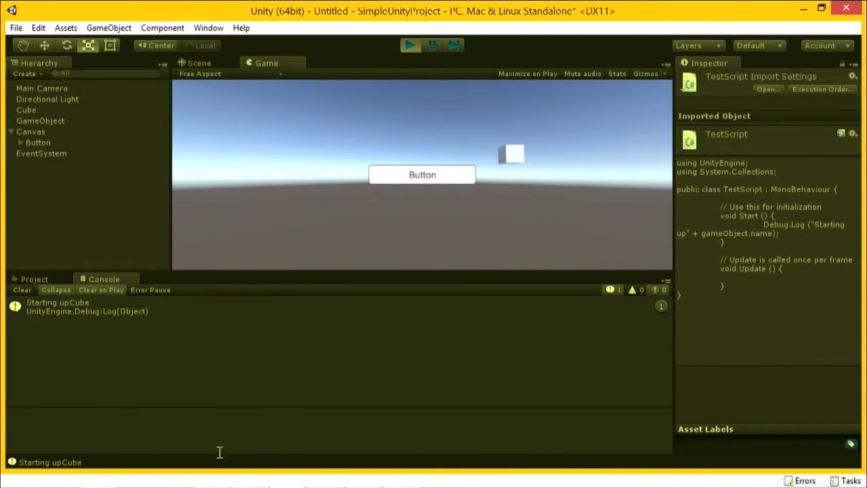
left_click(41, 462)
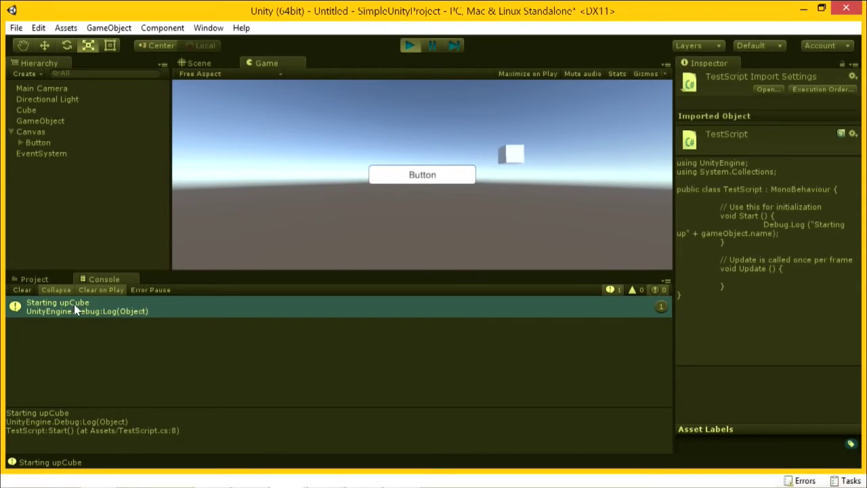
Stop play mode, return to the Project assets, and drag TestScript onto another scene object
left_click(411, 46)
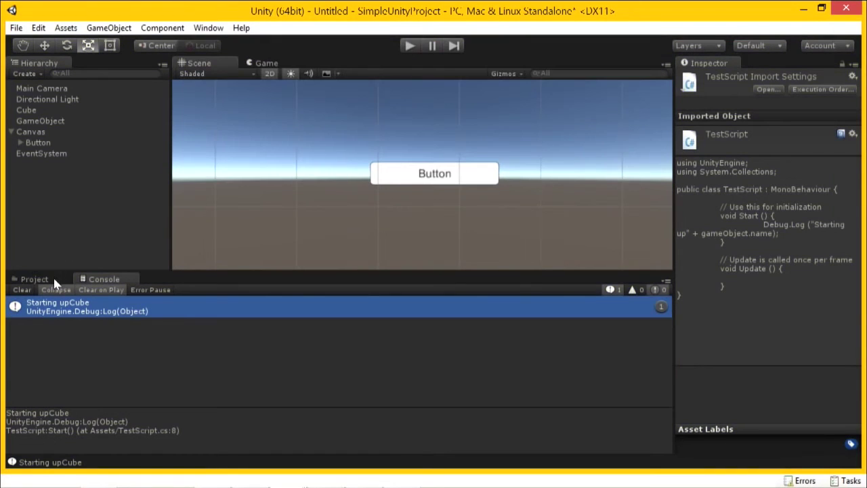
left_click(54, 278)
left_click_drag(121, 335, 57, 255)
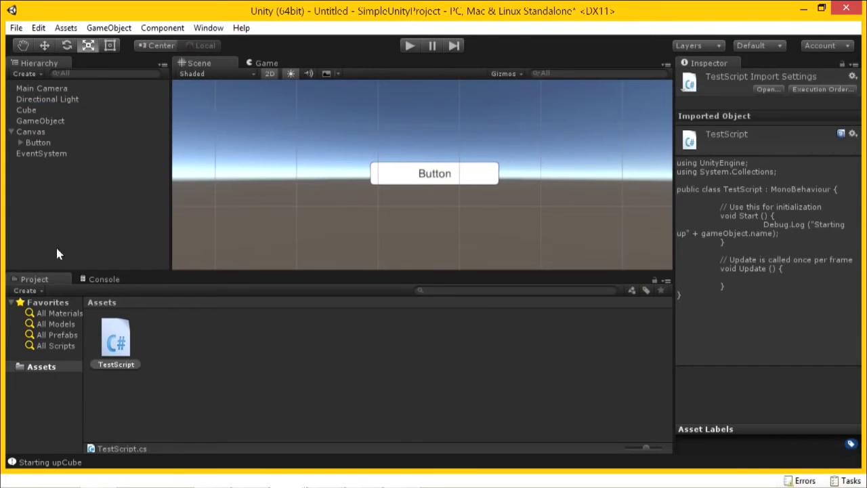
Attach TestScript to Main Camera, play, check the three start-up logs in the Console, then stop
left_click_drag(121, 336, 377, 57)
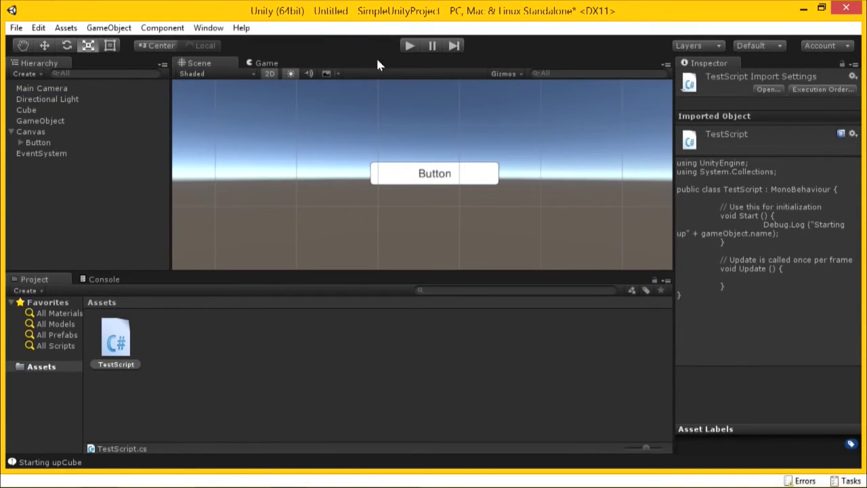
left_click(410, 47)
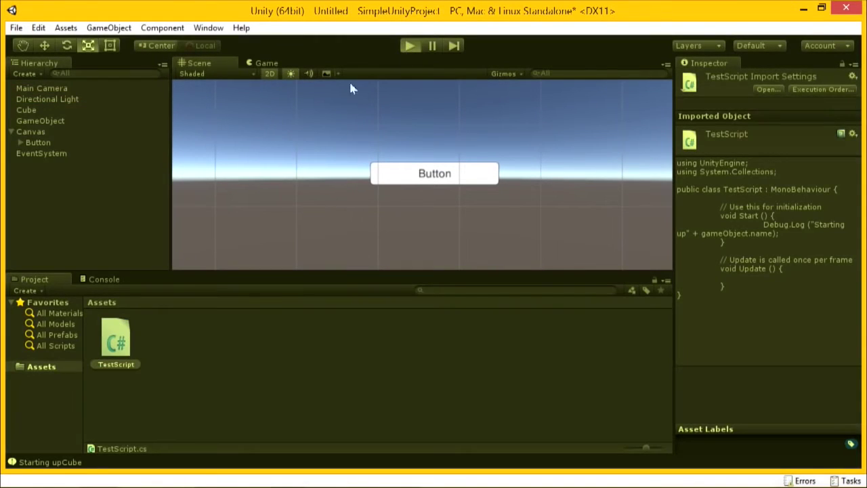
left_click(103, 280)
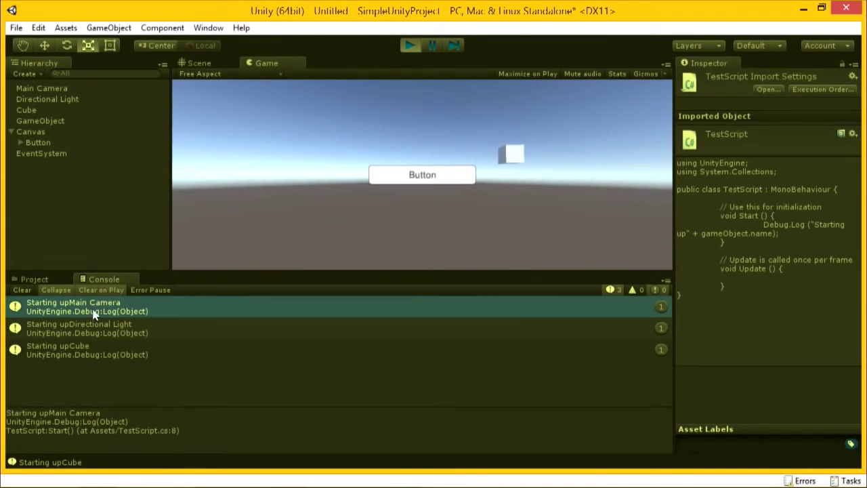
left_click(79, 351)
left_click(406, 45)
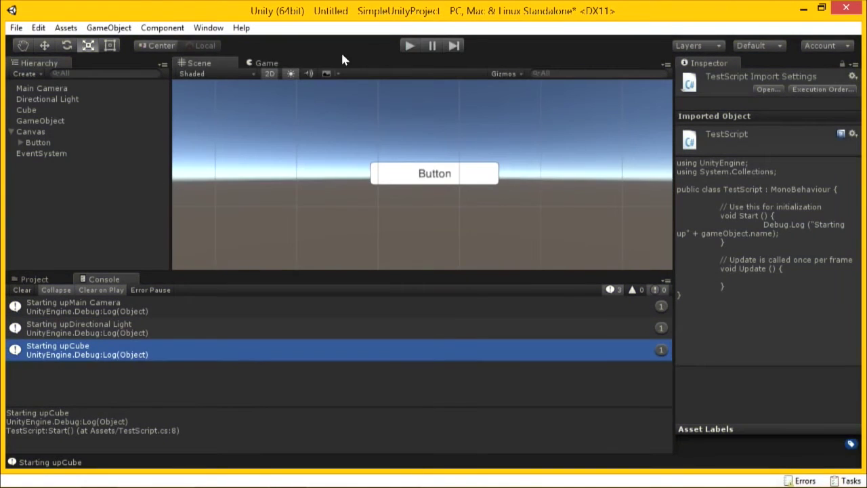
key("alt+Tab")
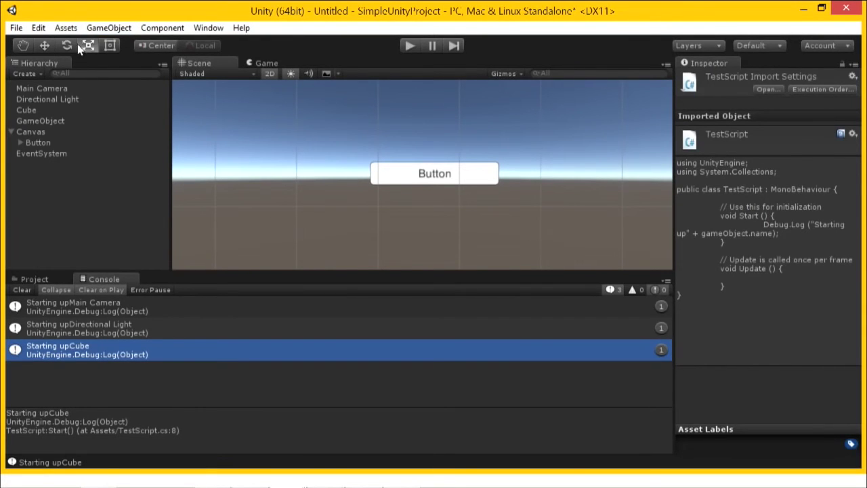
Show the Assets > Import Package submenu of standard asset packages
left_click(65, 29)
mouse_move(98, 123)
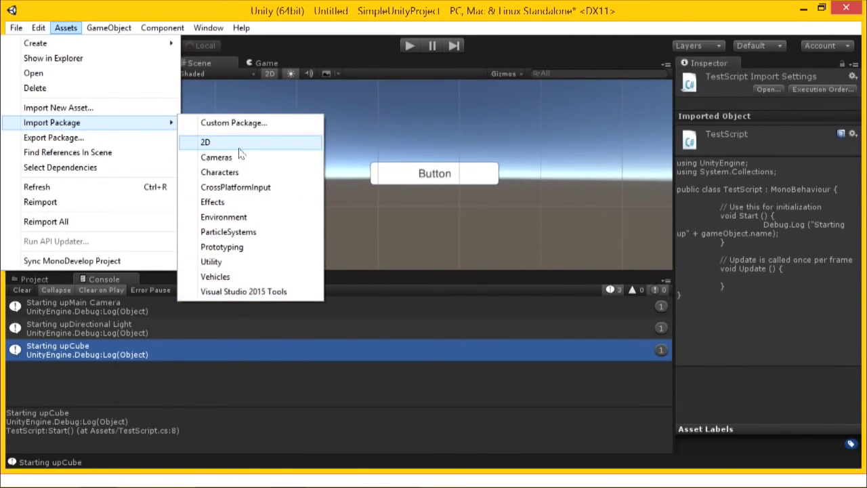
Import all files of the Visual Studio 2015 Tools package
left_click(271, 295)
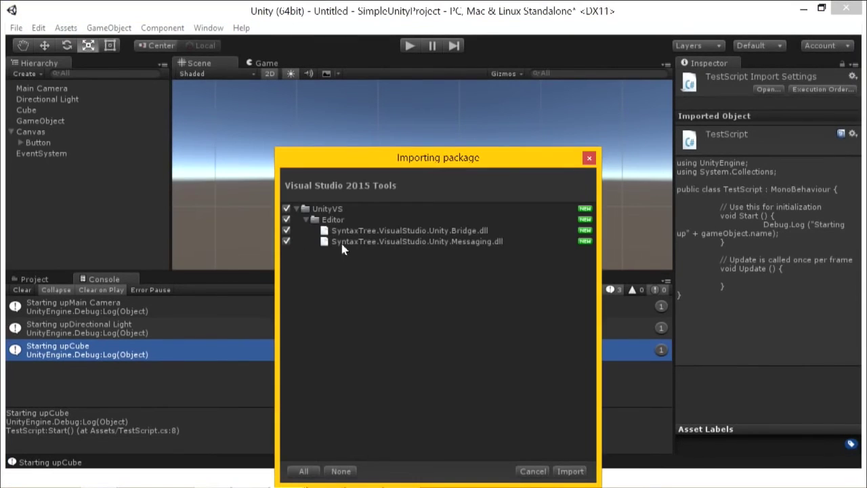
left_click(571, 471)
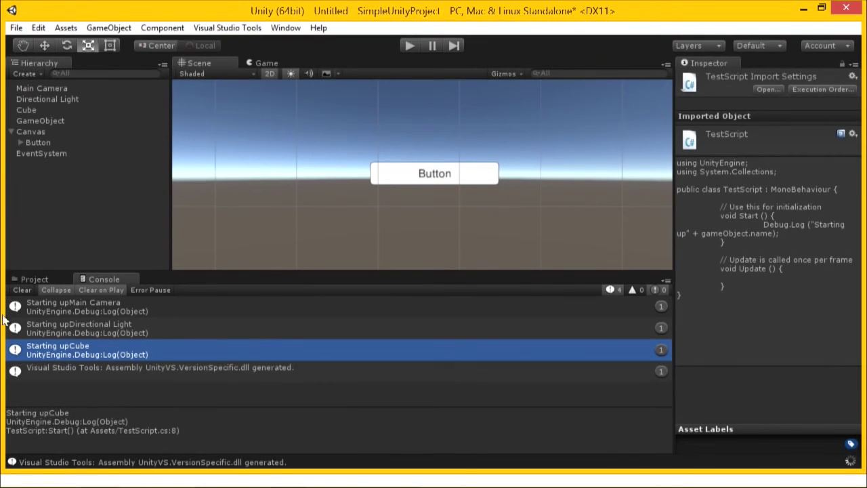
Switch the bottom panel from Console to Project, showing the UnityVS folder and TestScript
left_click(30, 280)
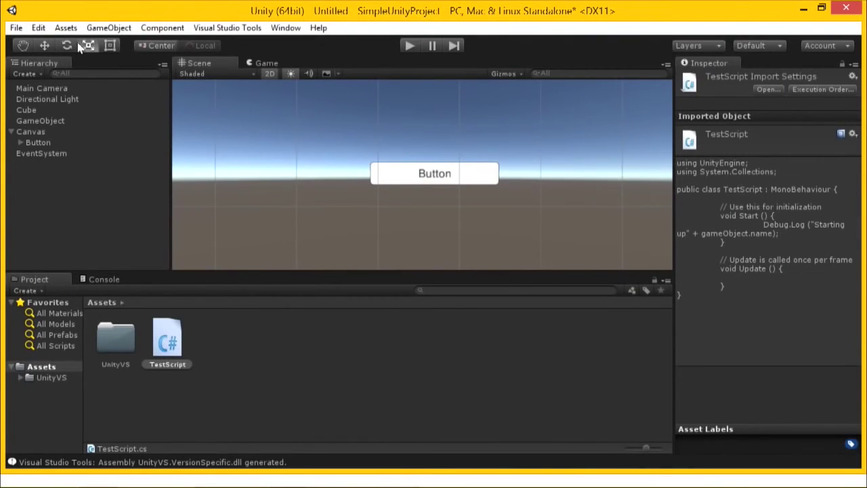
left_click(38, 28)
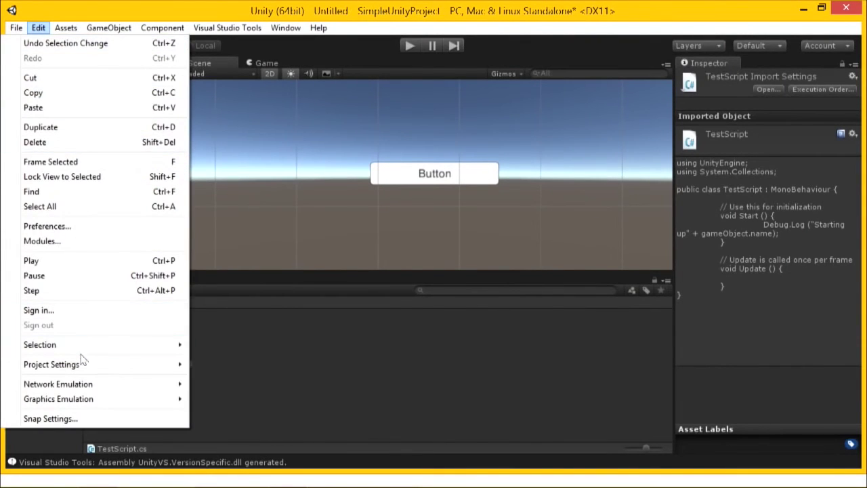
left_click(58, 228)
left_click(306, 175)
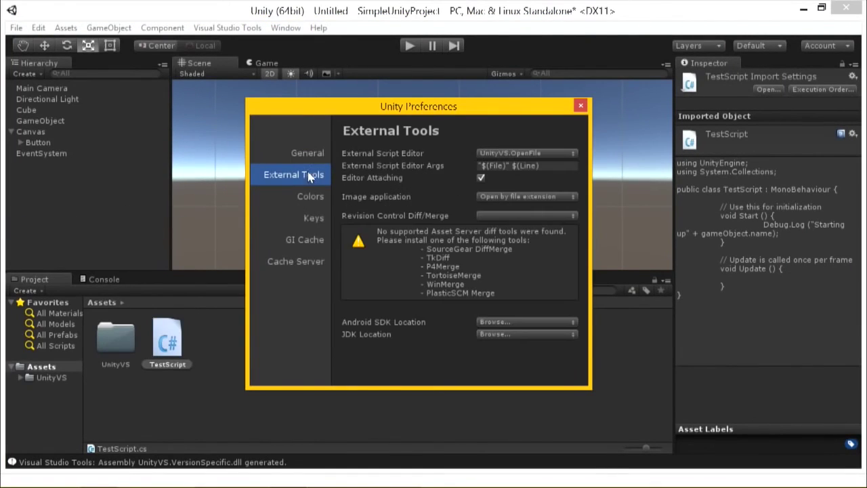
left_click(526, 153)
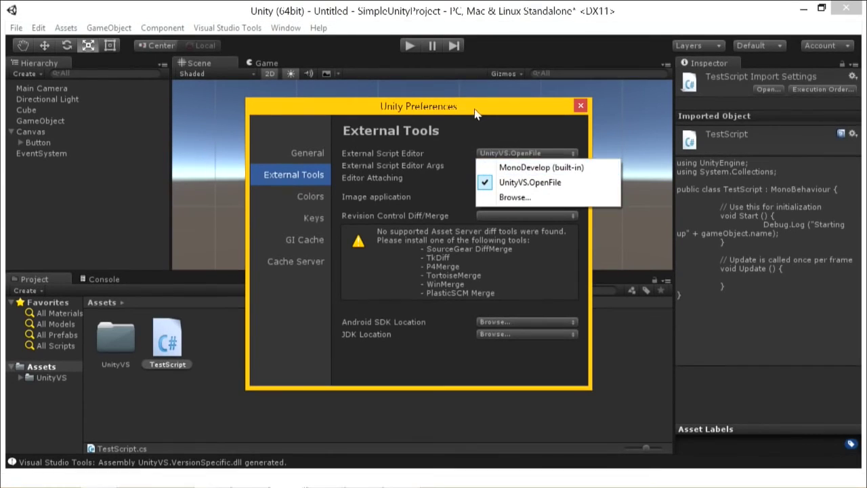
left_click_drag(474, 115, 478, 118)
left_click(515, 156)
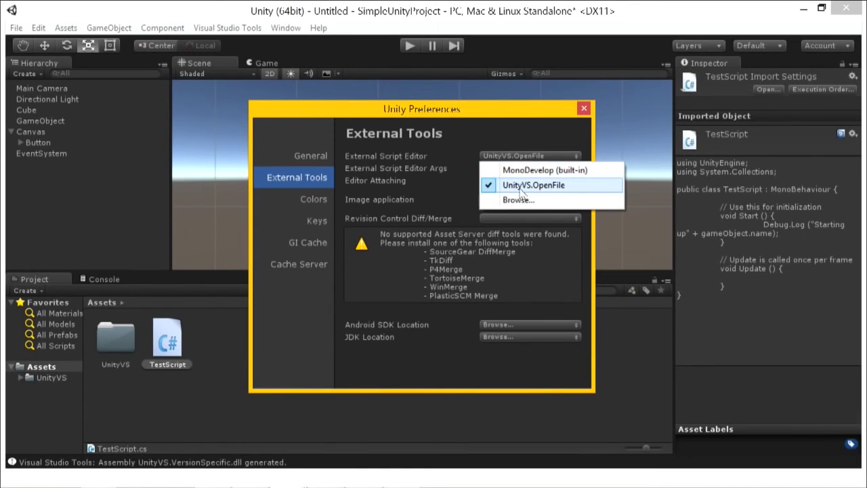
left_click(475, 117)
left_click(584, 108)
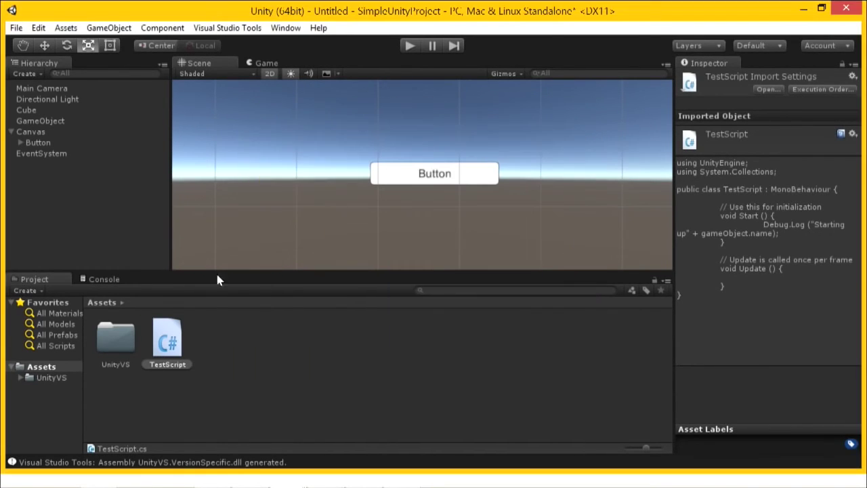
Launch TestScript in Visual Studio from the Project panel, then return to Unity
double_click(169, 346)
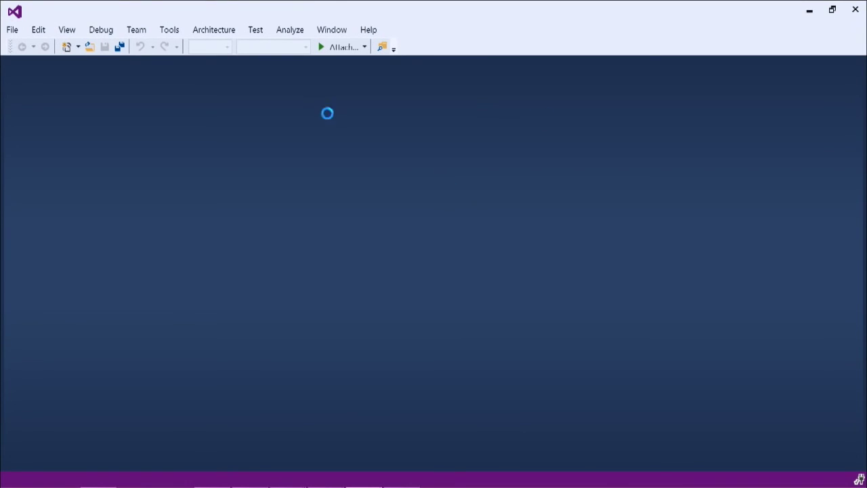
key("alt+Tab")
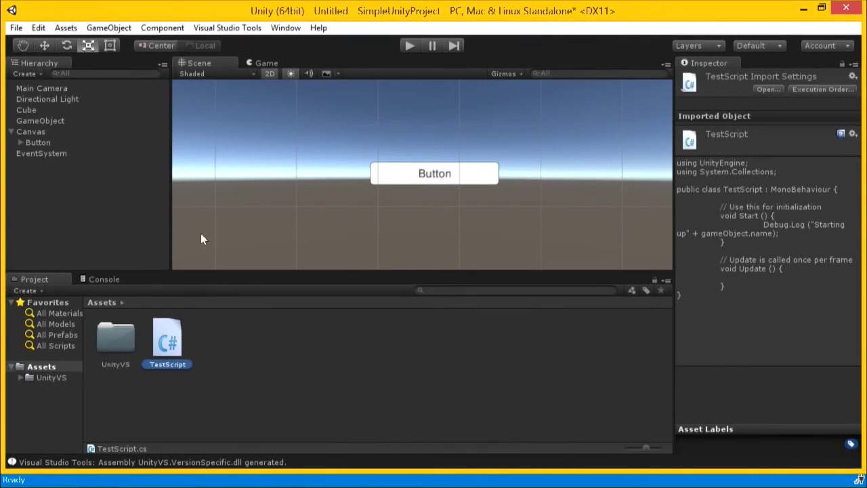
Open TestScript.cs from Solution Explorer in Visual Studio and breakpoint its Debug.Log line
key("alt+Tab")
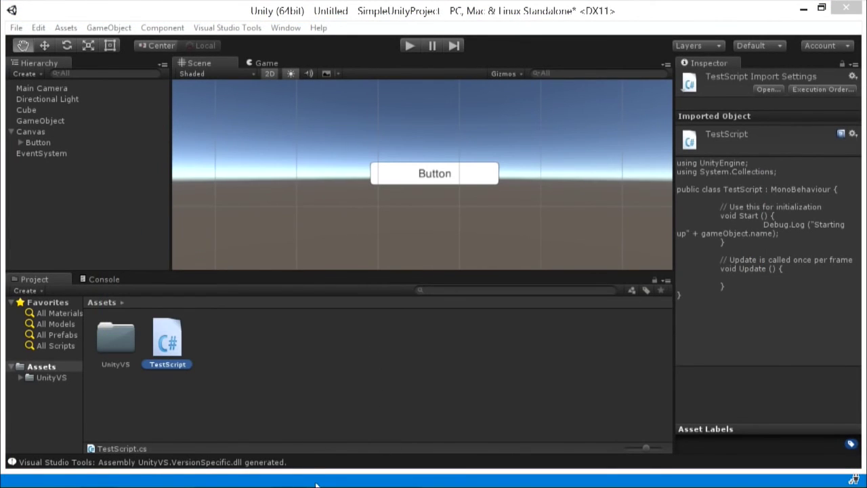
key("alt+Tab")
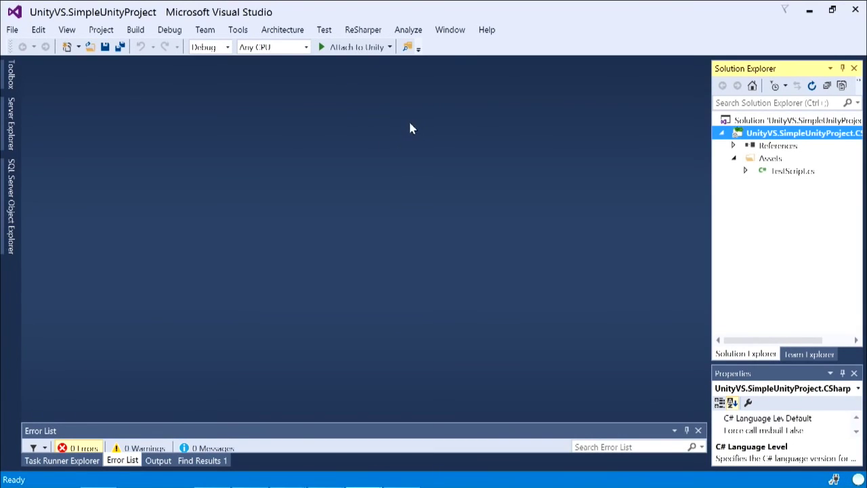
left_click(791, 175)
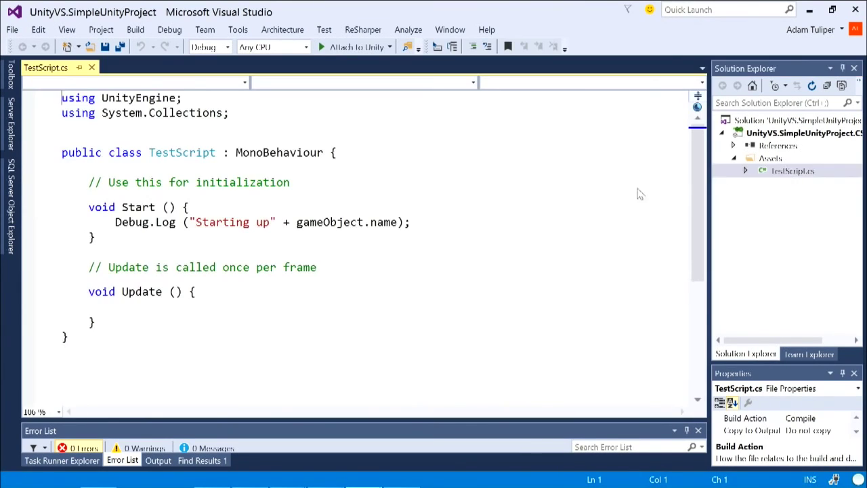
left_click(167, 222)
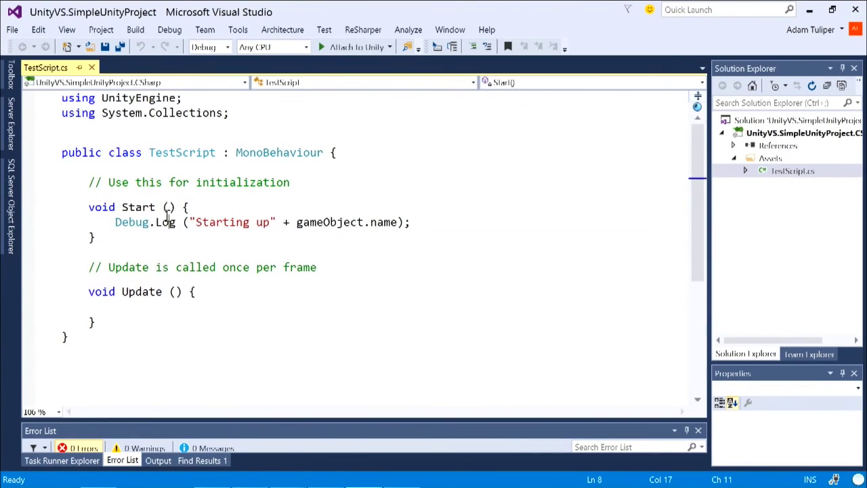
left_click(31, 223)
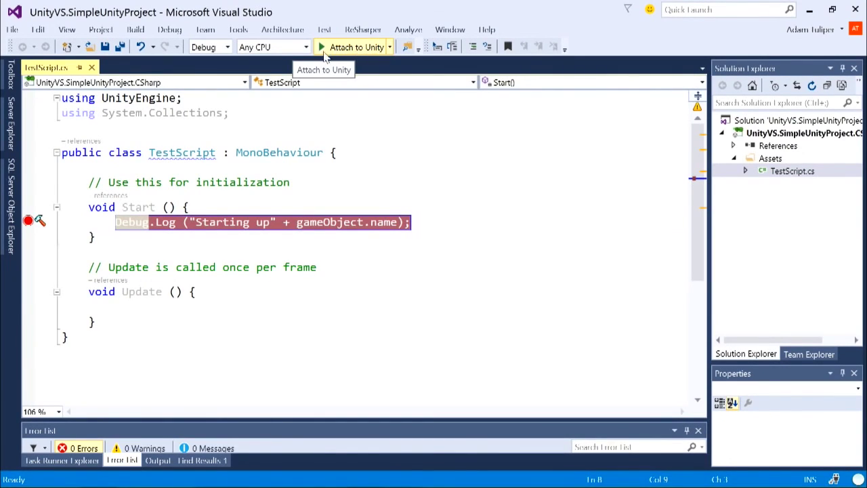
Attach the Visual Studio debugger to the Unity editor using the plain Attach to Unity option
left_click(390, 47)
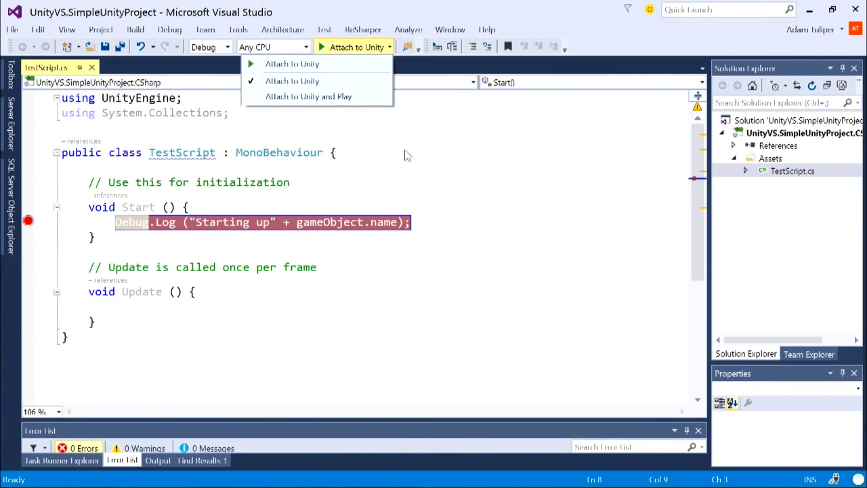
left_click(370, 79)
left_click(357, 48)
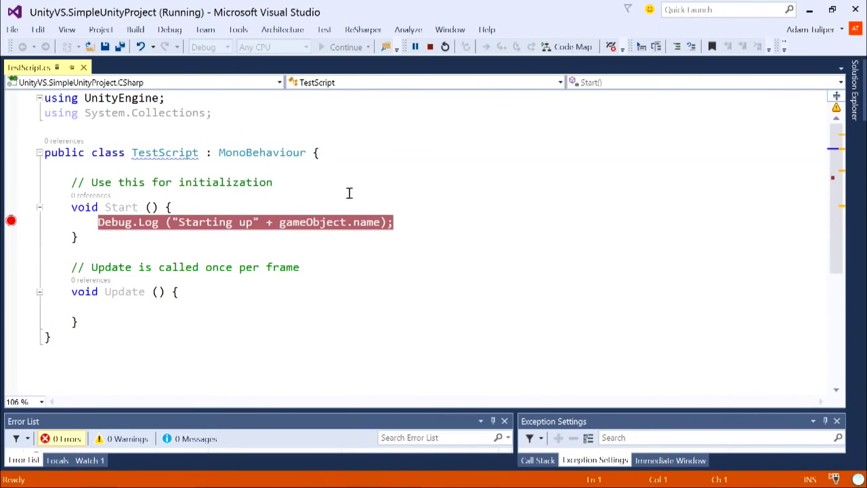
Enter play mode in Unity so execution breaks on the Debug.Log line in Start
key("alt+Tab")
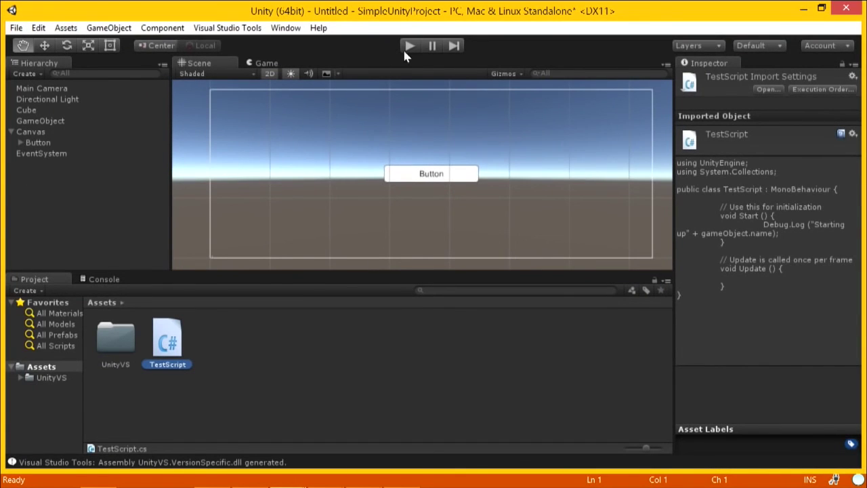
key("r")
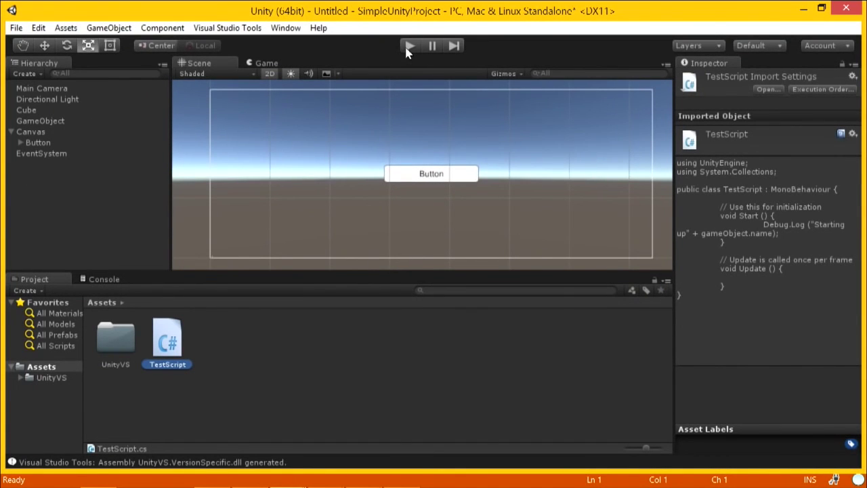
left_click(409, 47)
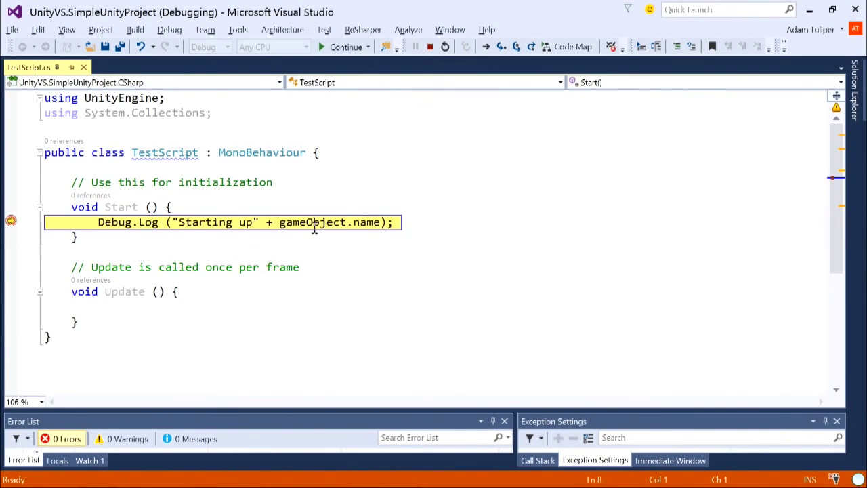
Inspect gameObject's data tip at the breakpoint, confirming it is Main Camera
mouse_move(314, 226)
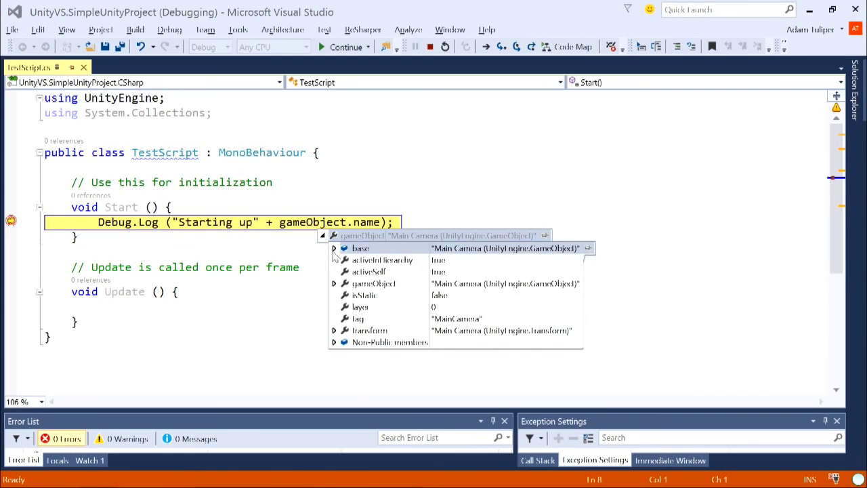
left_click(200, 222)
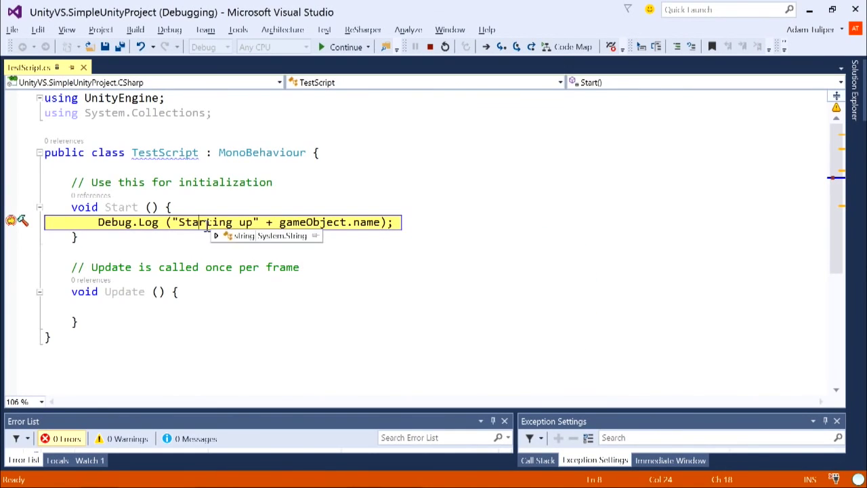
scroll(205, 226, "up", 1, "ctrl")
scroll(206, 226, "up", 1, "ctrl")
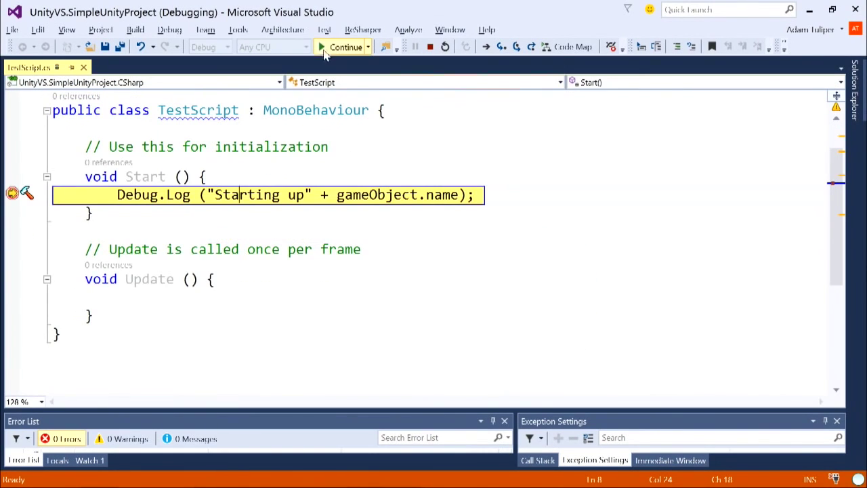
Continue execution, stop debugging in Visual Studio, and exit play mode in Unity
left_click(430, 47)
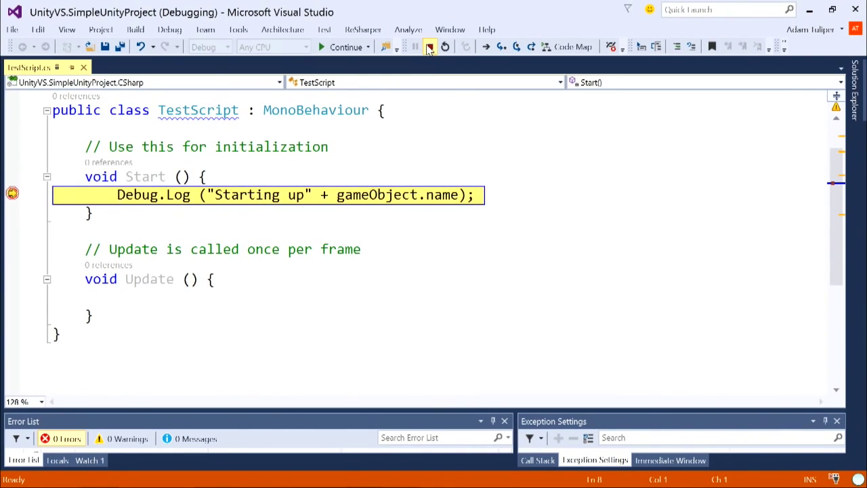
left_click(429, 48)
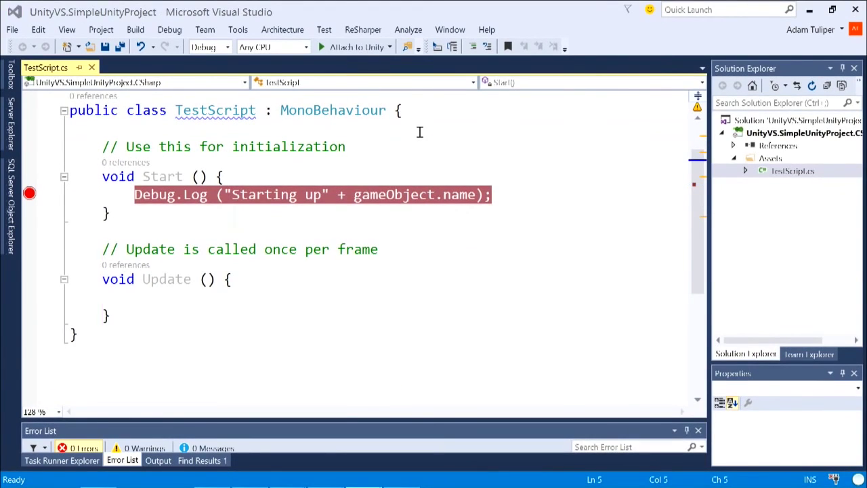
key("alt+Tab")
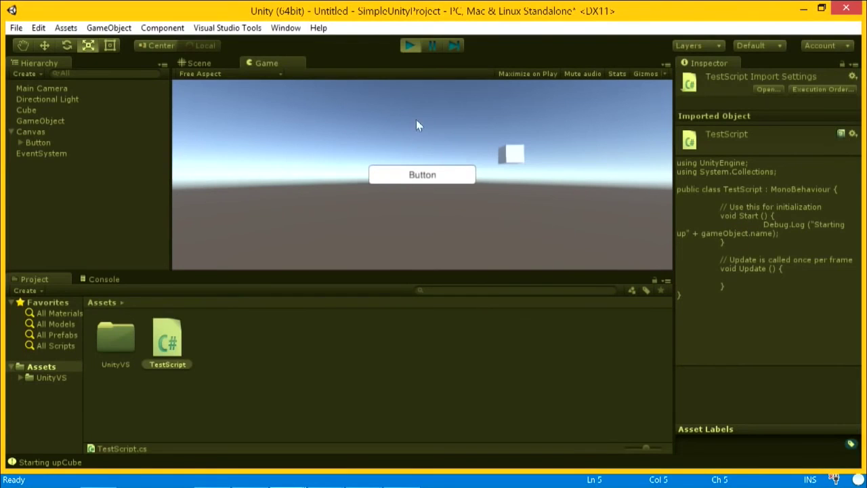
left_click(408, 47)
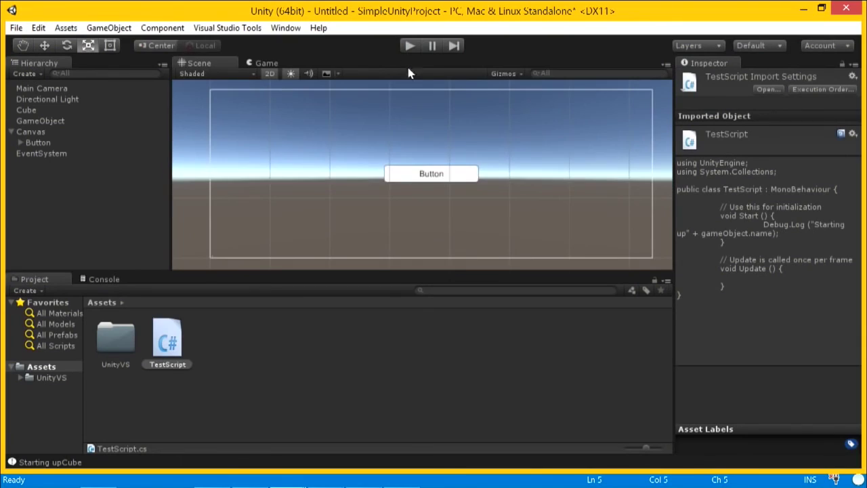